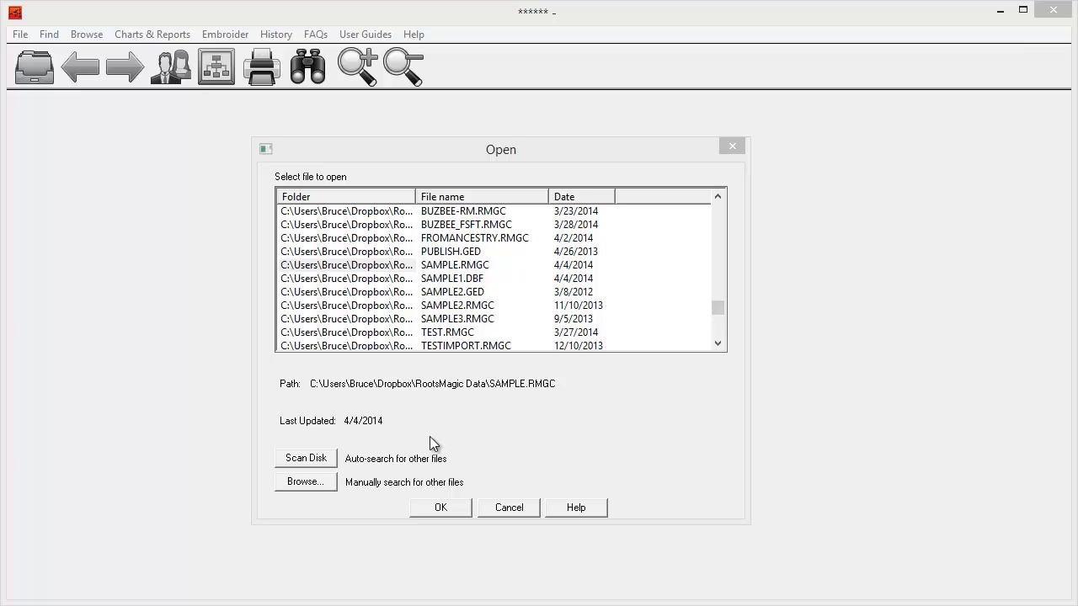
Step: Open the SAMPLE.RMGC family file to display James SMITH's record
{"action": "left_click", "coordinate": [336, 266]}
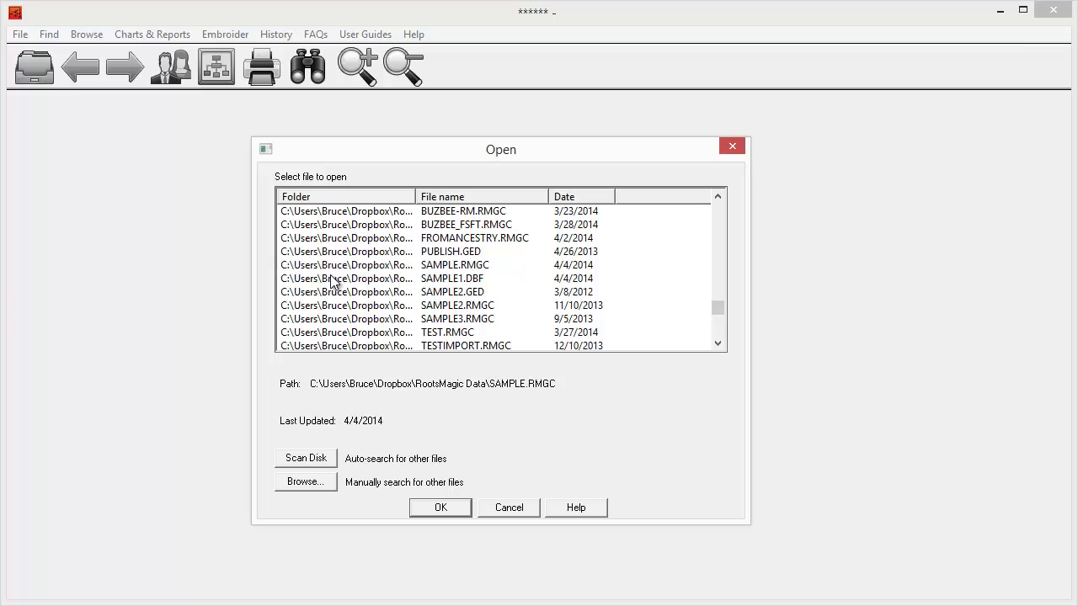
{"action": "left_click", "coordinate": [332, 270]}
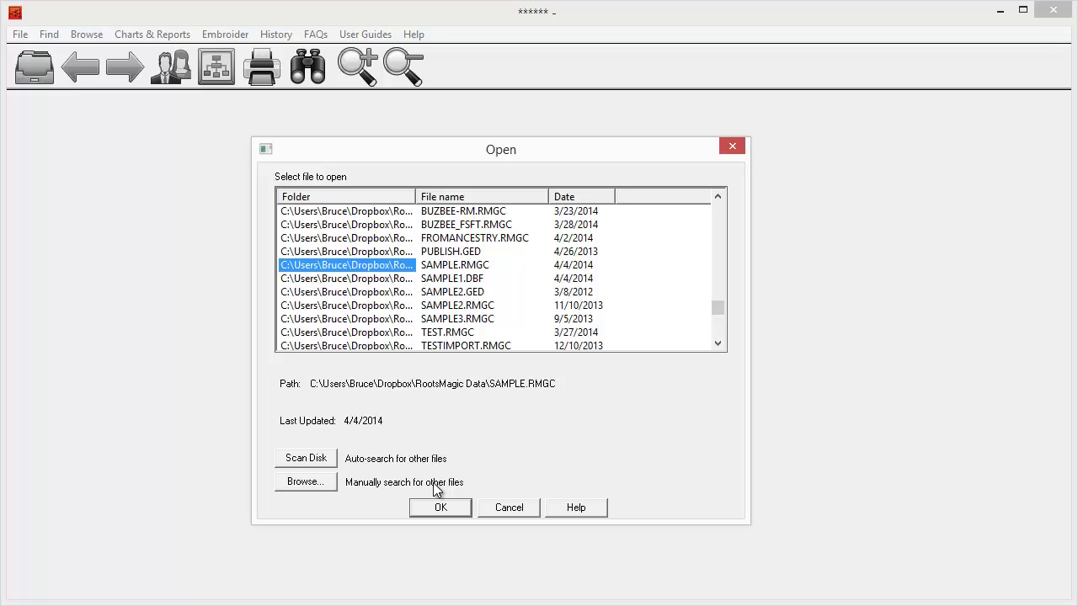
{"action": "left_click", "coordinate": [442, 511]}
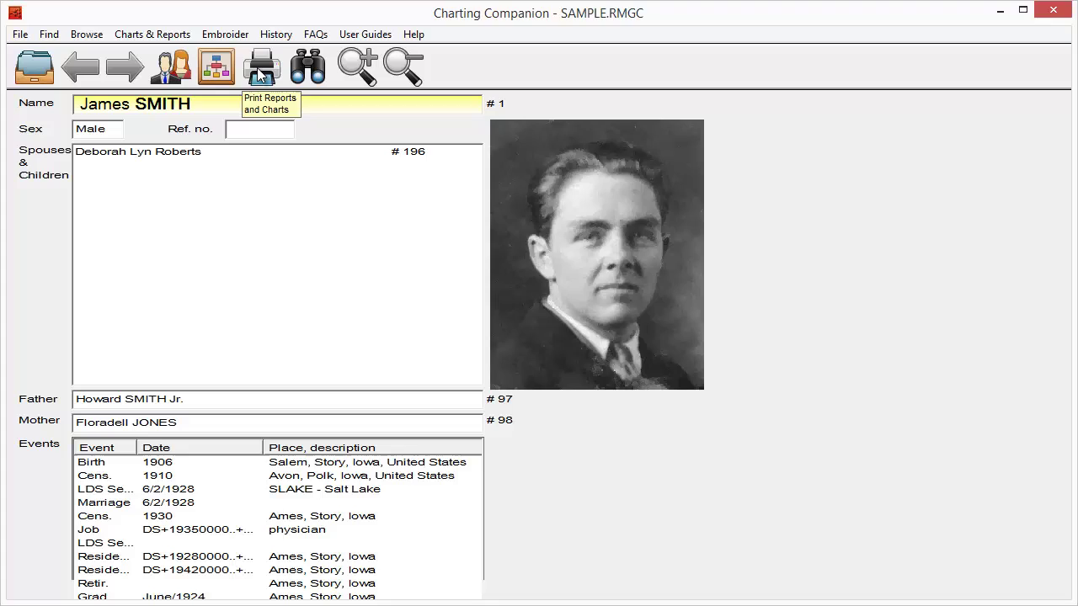
Step: Pick the Ancestor chart from the Printed Charts & Reports choices
{"action": "left_click", "coordinate": [259, 71]}
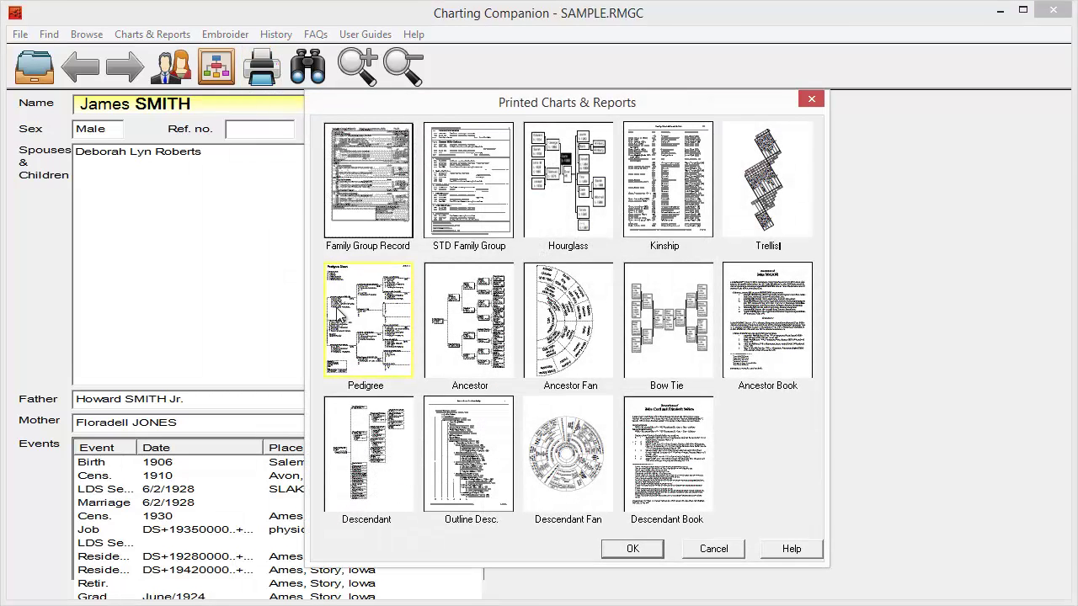
{"action": "left_click", "coordinate": [465, 349]}
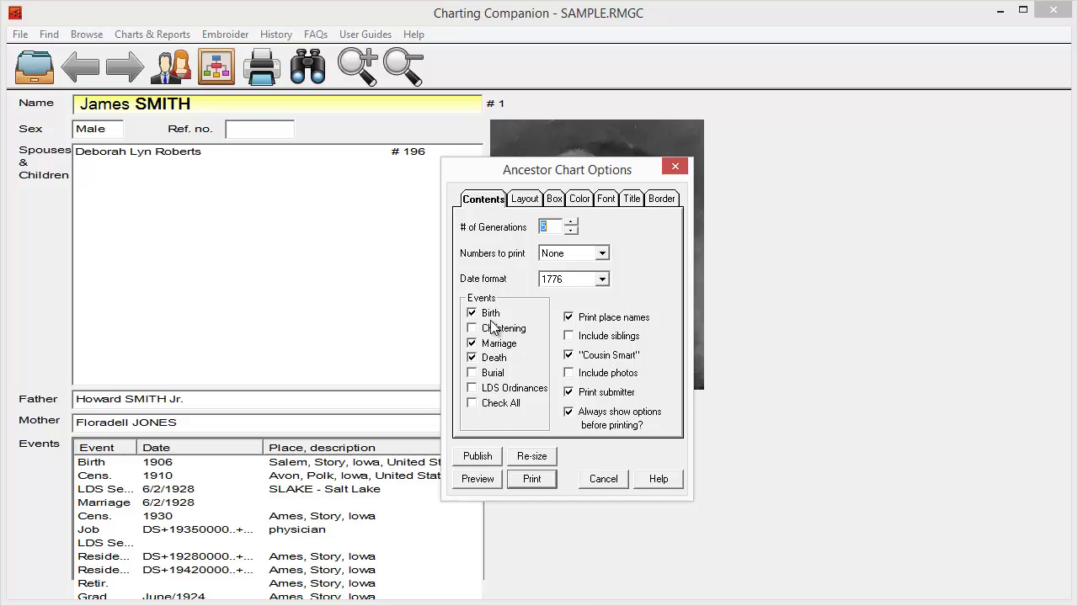
Step: Review the Ancestor chart's Layout, Box, Color, Font, Title and Border settings, ending on Contents
{"action": "left_click", "coordinate": [525, 200]}
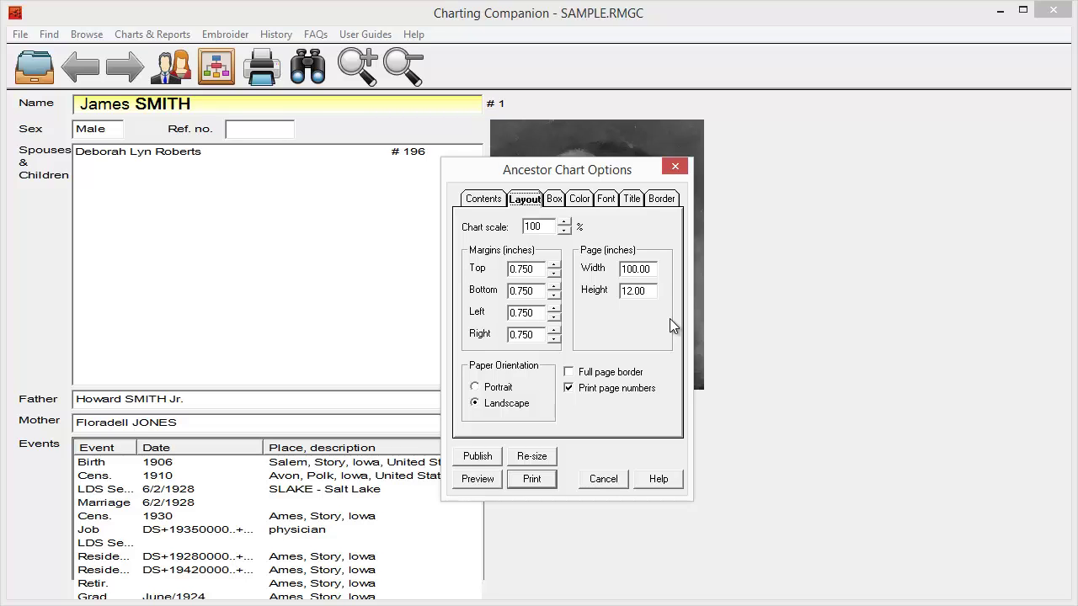
{"action": "left_click", "coordinate": [554, 201]}
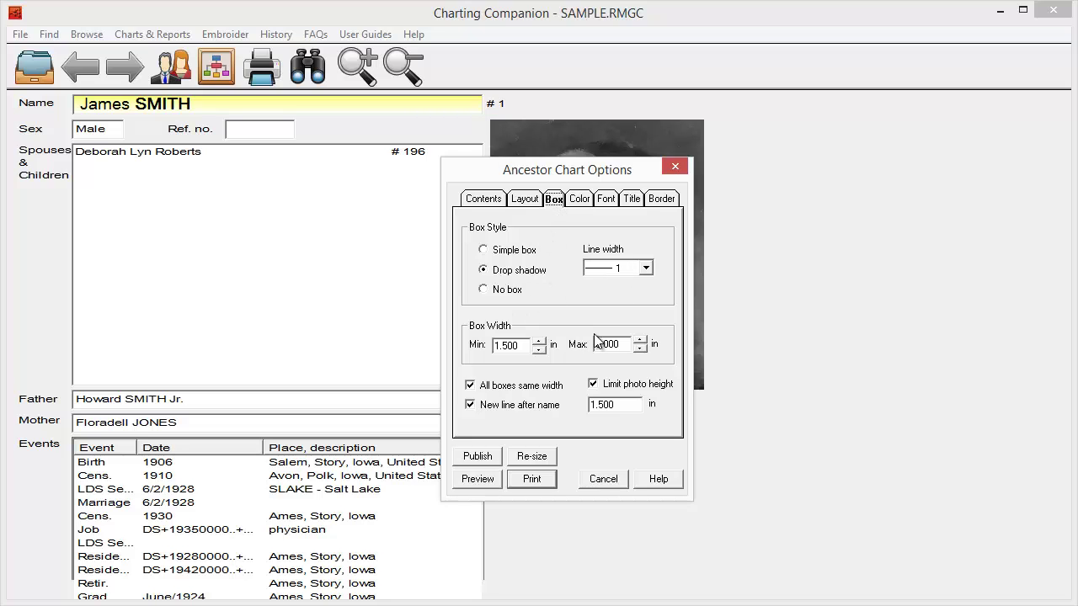
{"action": "left_click", "coordinate": [579, 201]}
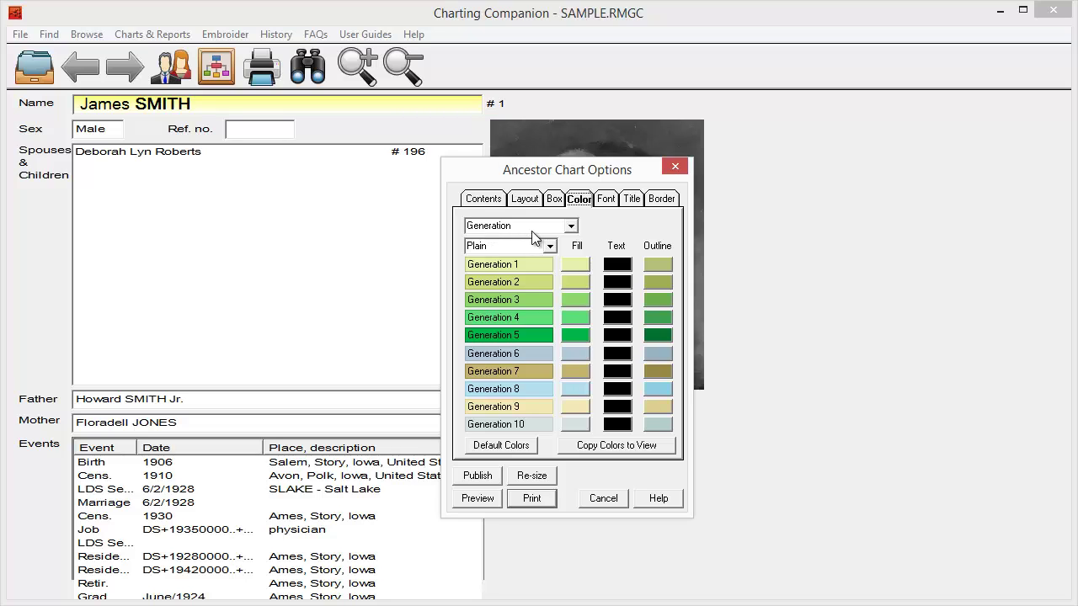
{"action": "left_click", "coordinate": [605, 200]}
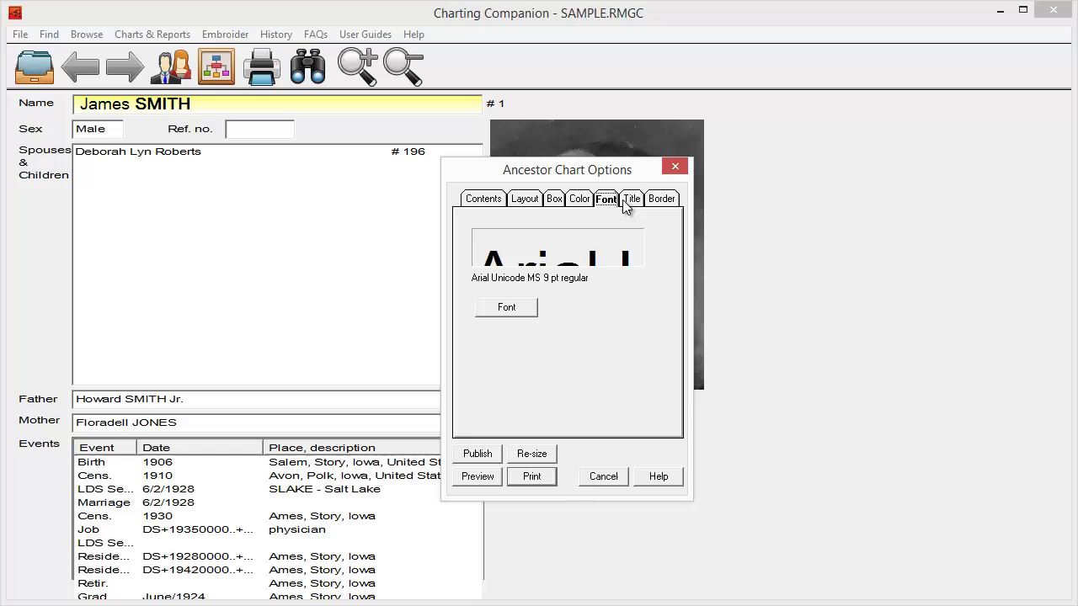
{"action": "left_click", "coordinate": [628, 200]}
{"action": "left_click", "coordinate": [662, 201]}
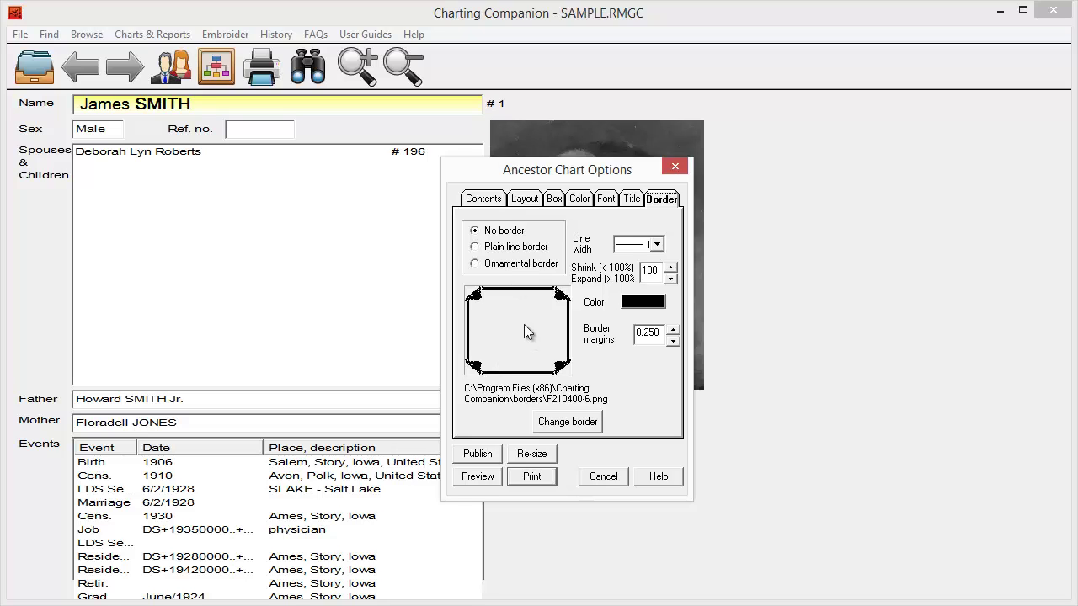
{"action": "left_click", "coordinate": [487, 202]}
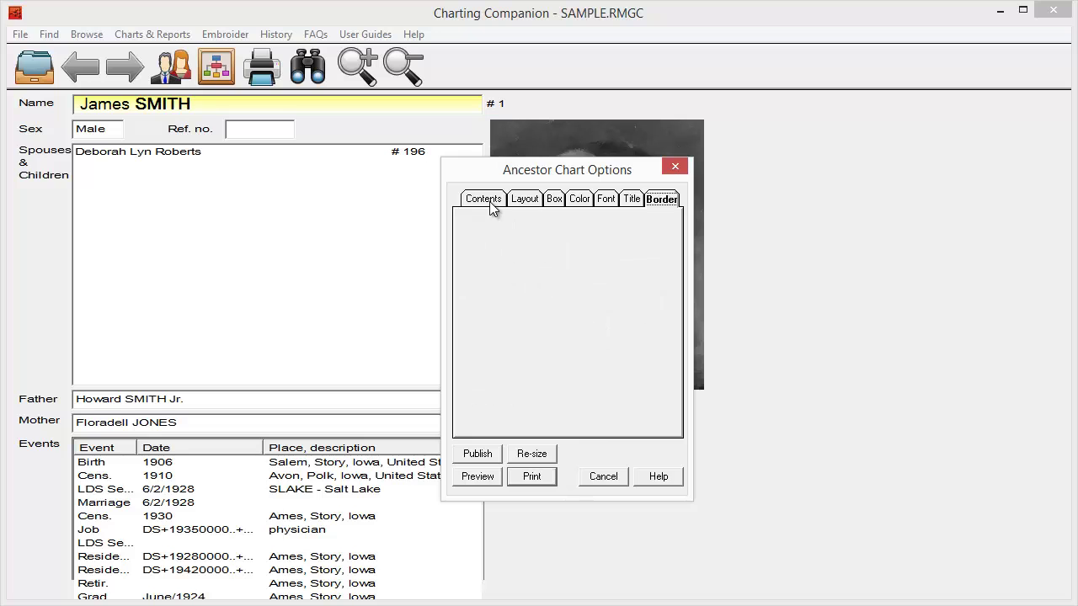
Step: Preview the 'Ancestors of James SMITH' chart PDF and scroll through its five generation-coloured levels
{"action": "left_click", "coordinate": [478, 481]}
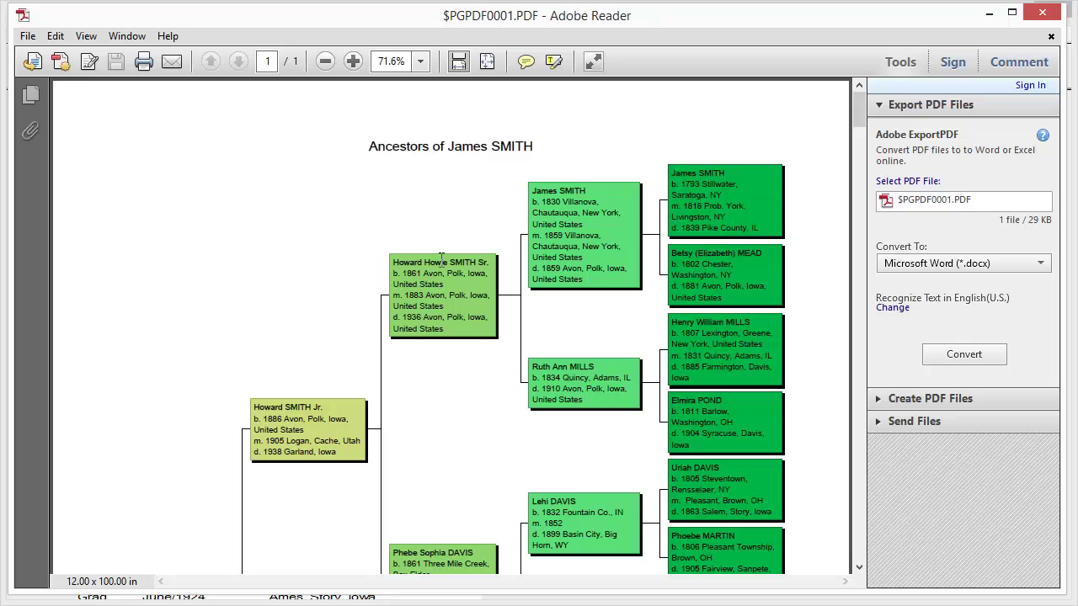
{"action": "mouse_move", "coordinate": [858, 114]}
{"action": "left_mouse_down"}
{"action": "mouse_move", "coordinate": [860, 140]}
{"action": "mouse_move", "coordinate": [863, 132]}
{"action": "left_mouse_up"}
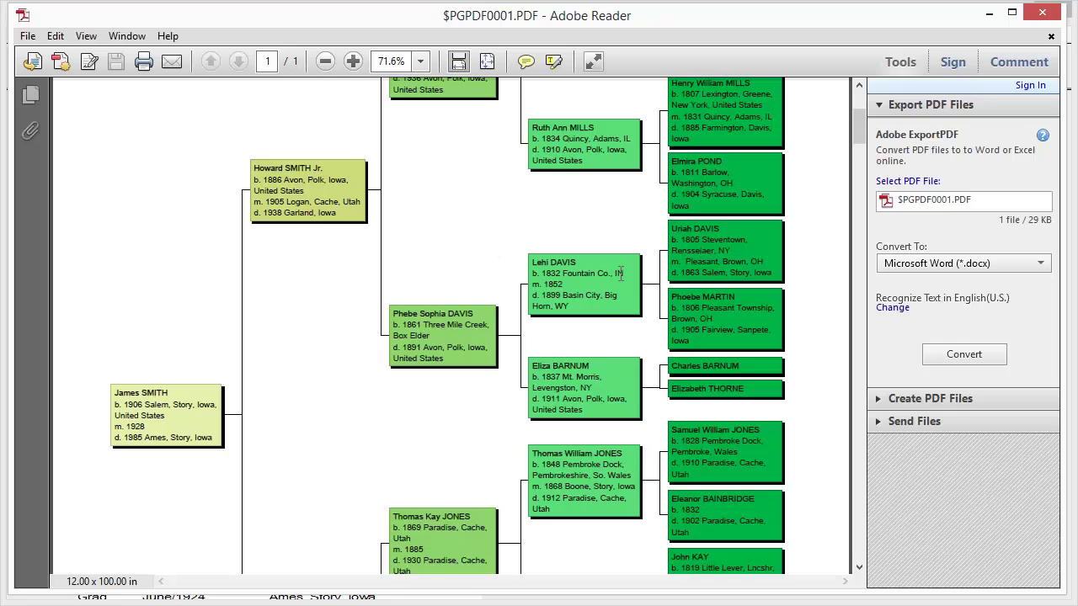
{"action": "left_click_drag", "start_coordinate": [860, 133], "coordinate": [859, 115]}
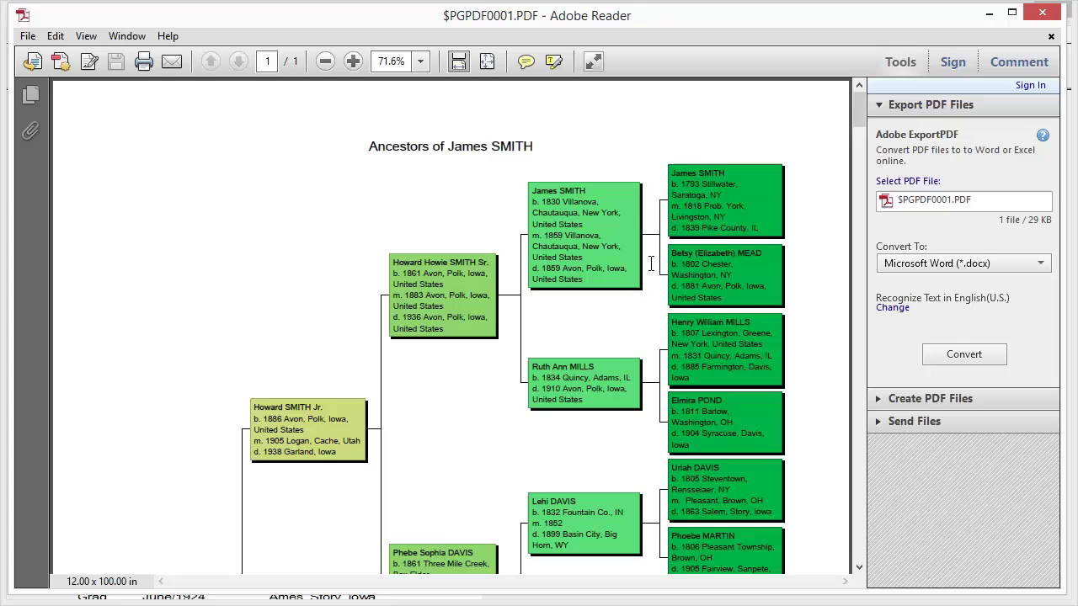
{"action": "mouse_move", "coordinate": [856, 120]}
{"action": "left_mouse_down"}
{"action": "mouse_move", "coordinate": [863, 168]}
{"action": "mouse_move", "coordinate": [855, 108]}
{"action": "left_mouse_up"}
Step: Close the PDF, turn on Include siblings, and regenerate the ancestor chart preview
{"action": "left_click", "coordinate": [1042, 15]}
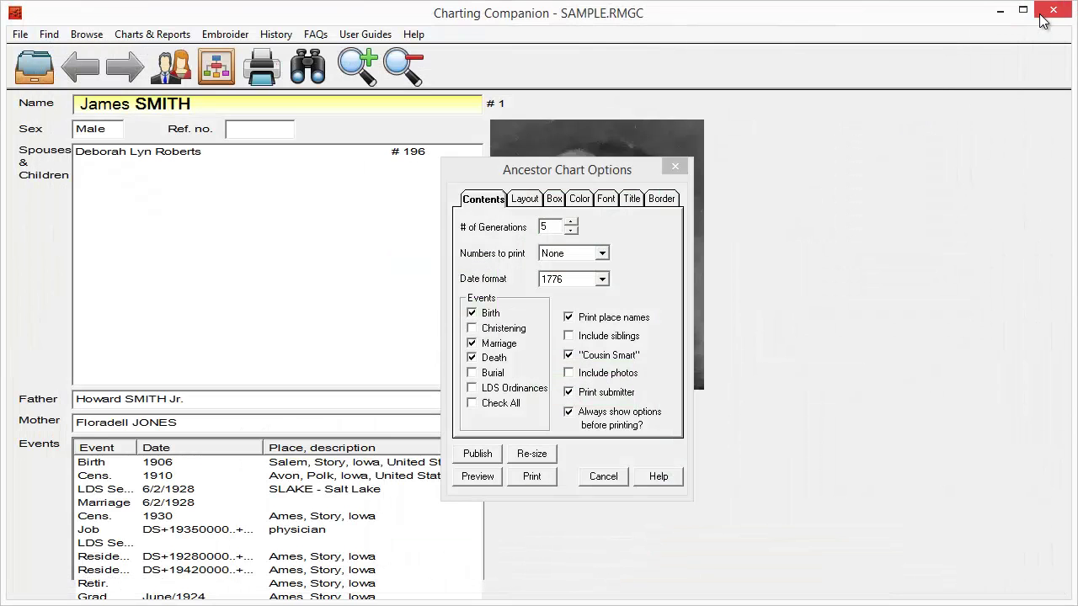
{"action": "left_click", "coordinate": [591, 344]}
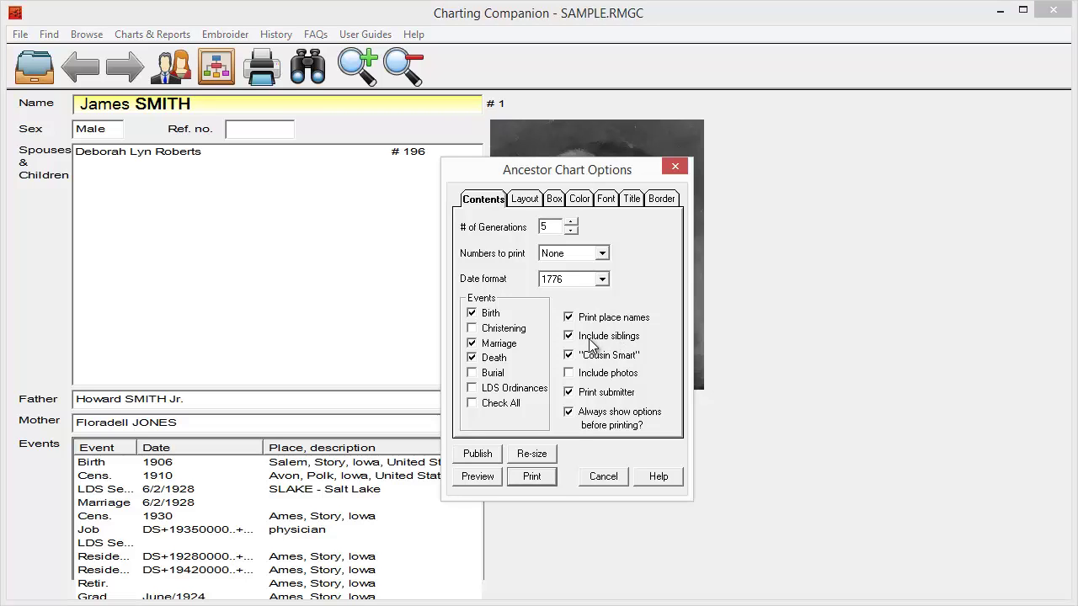
{"action": "left_click", "coordinate": [480, 485]}
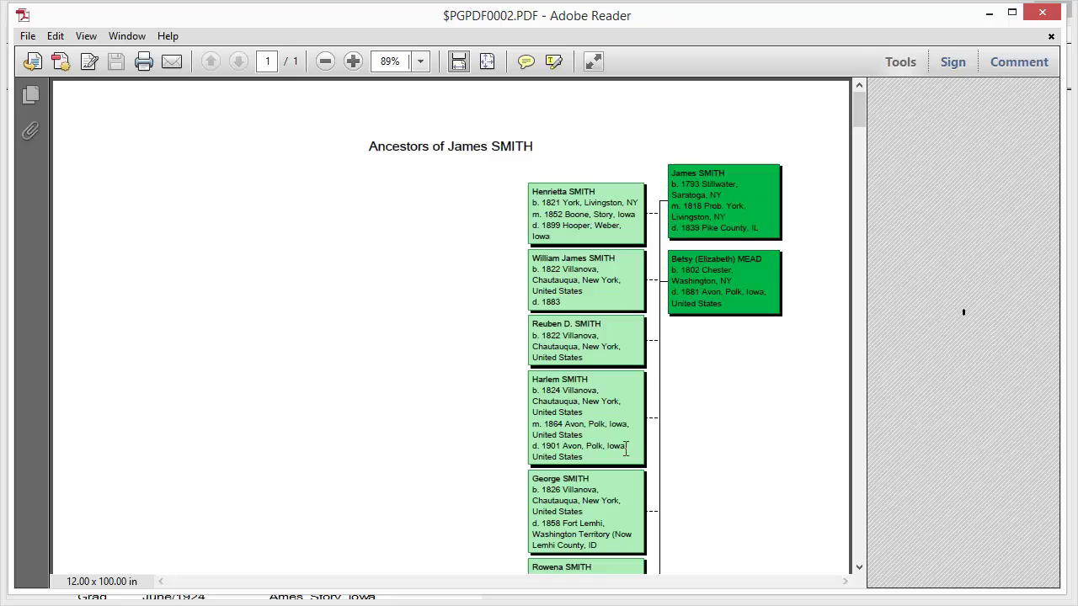
{"action": "left_click_drag", "start_coordinate": [862, 135], "coordinate": [855, 315]}
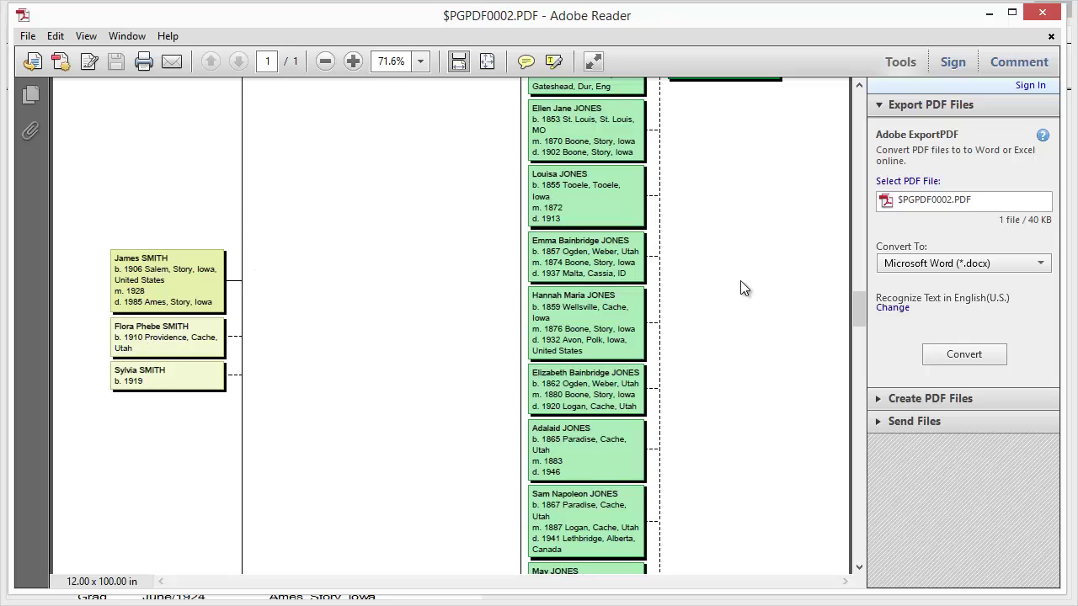
{"action": "left_click_drag", "start_coordinate": [856, 311], "coordinate": [859, 223]}
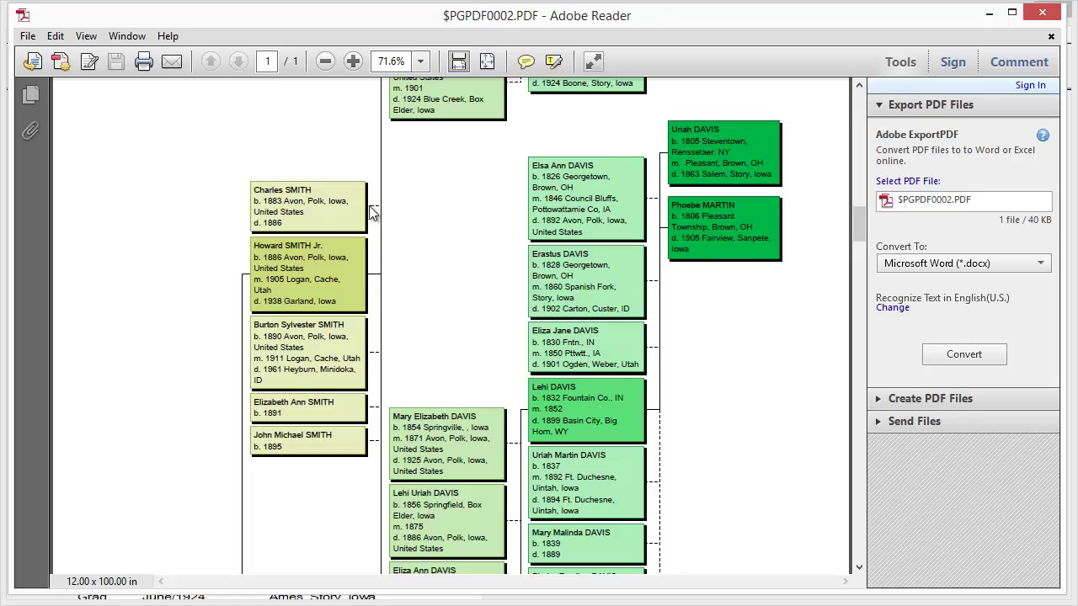
{"action": "left_click_drag", "start_coordinate": [861, 228], "coordinate": [861, 167]}
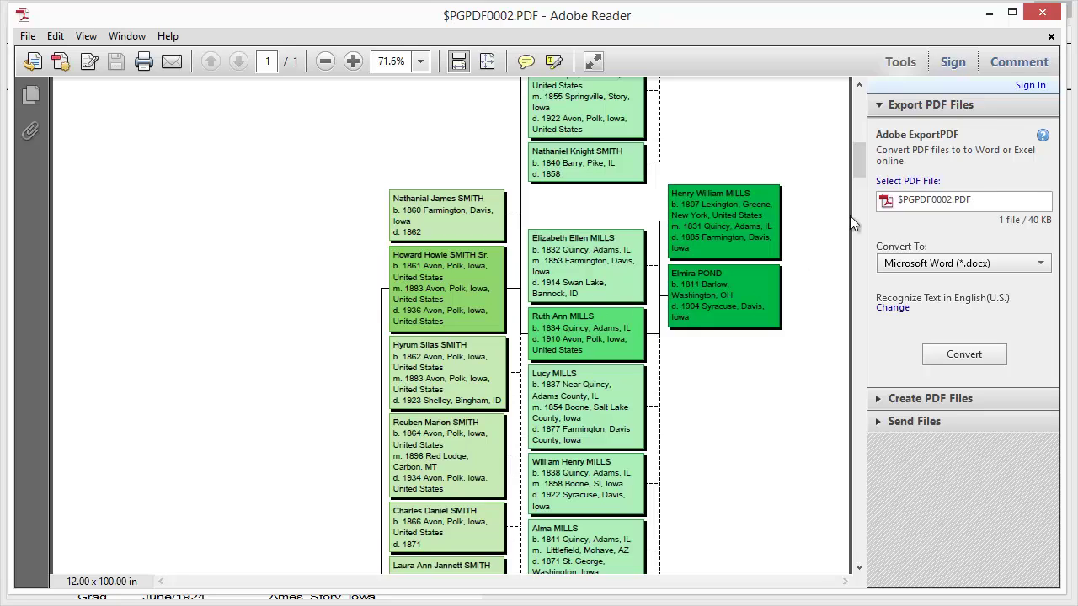
{"action": "left_click", "coordinate": [1041, 13]}
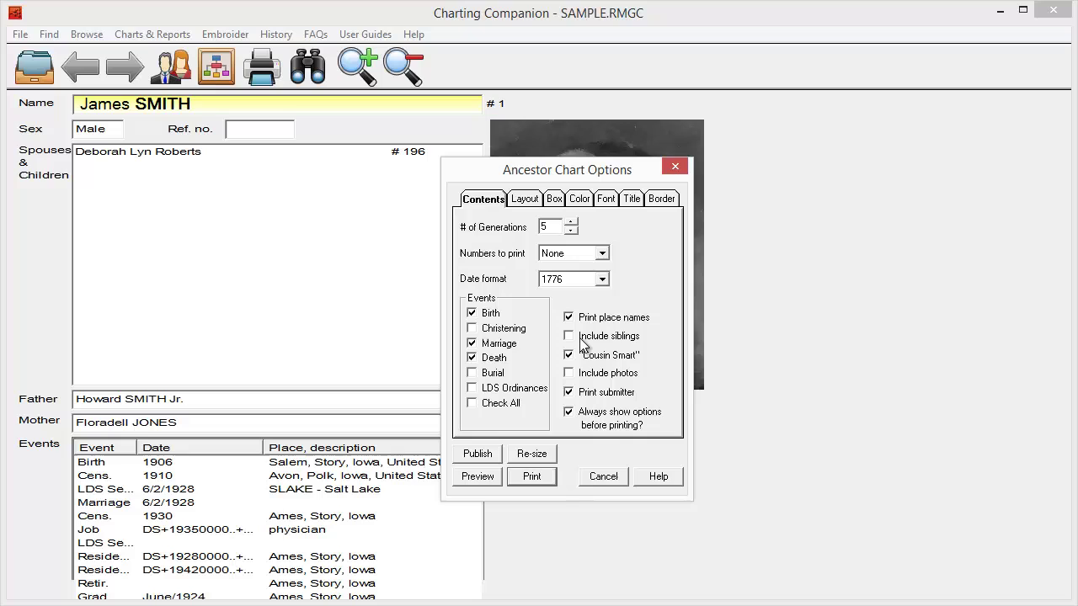
Step: Show the Color tab with fill, text and outline colours for Generations 1–10
{"action": "left_click", "coordinate": [579, 200]}
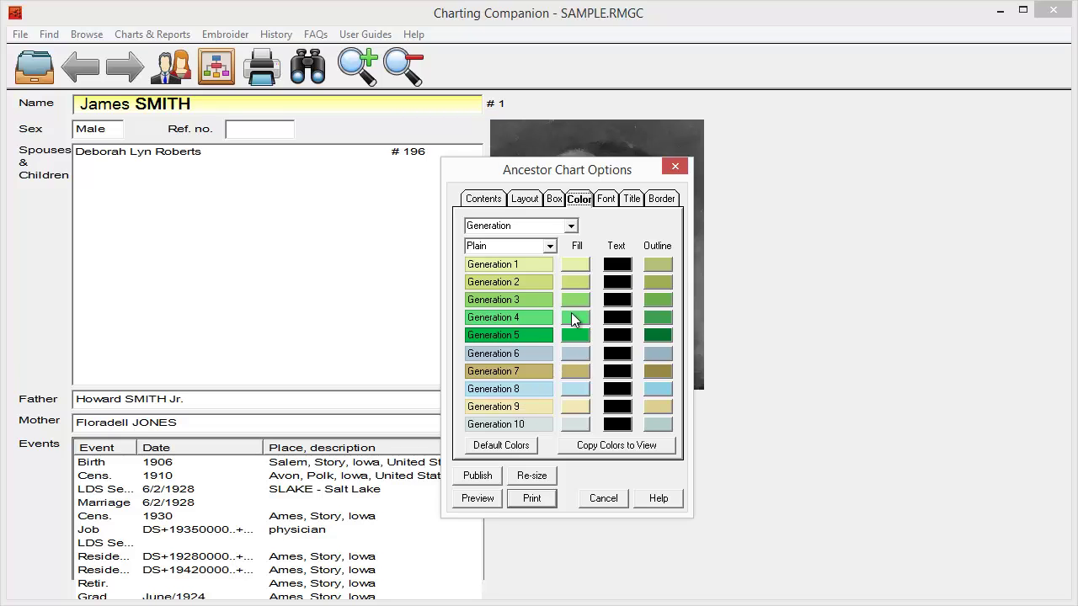
Step: Switch the ancestor chart's colour scheme from Generation to Lineage
{"action": "left_click", "coordinate": [573, 227]}
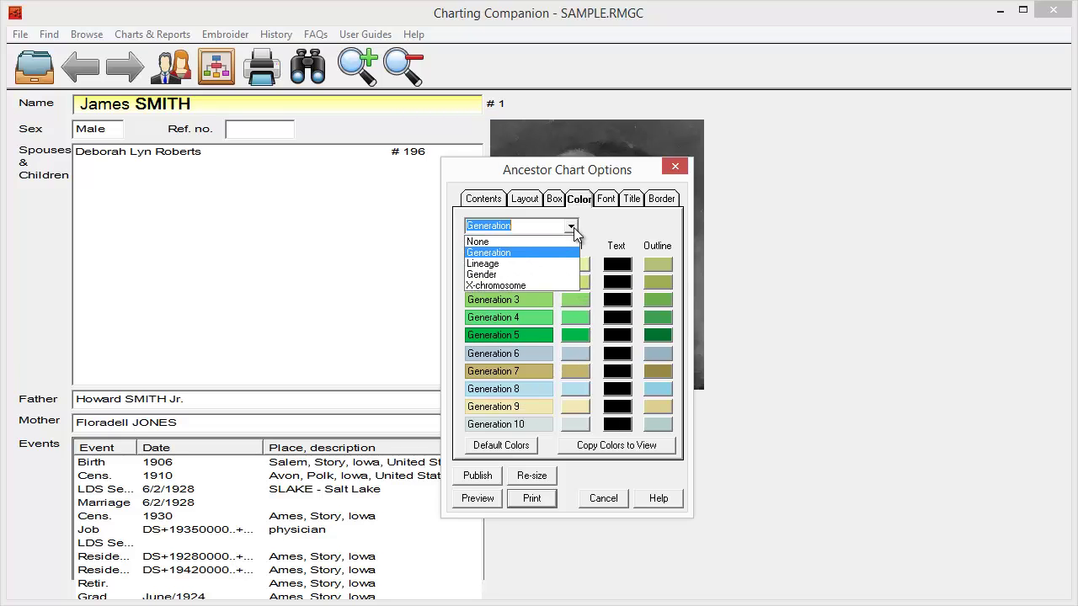
{"action": "left_click", "coordinate": [504, 264]}
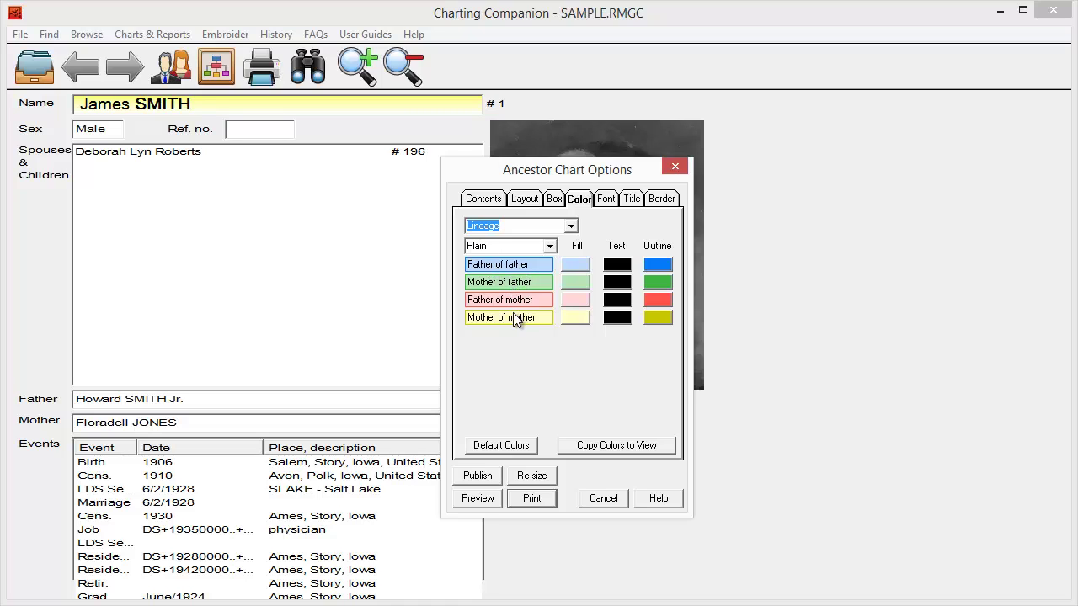
Step: Preview the Lineage-coloured ancestor chart PDF, then close it
{"action": "left_click", "coordinate": [479, 501]}
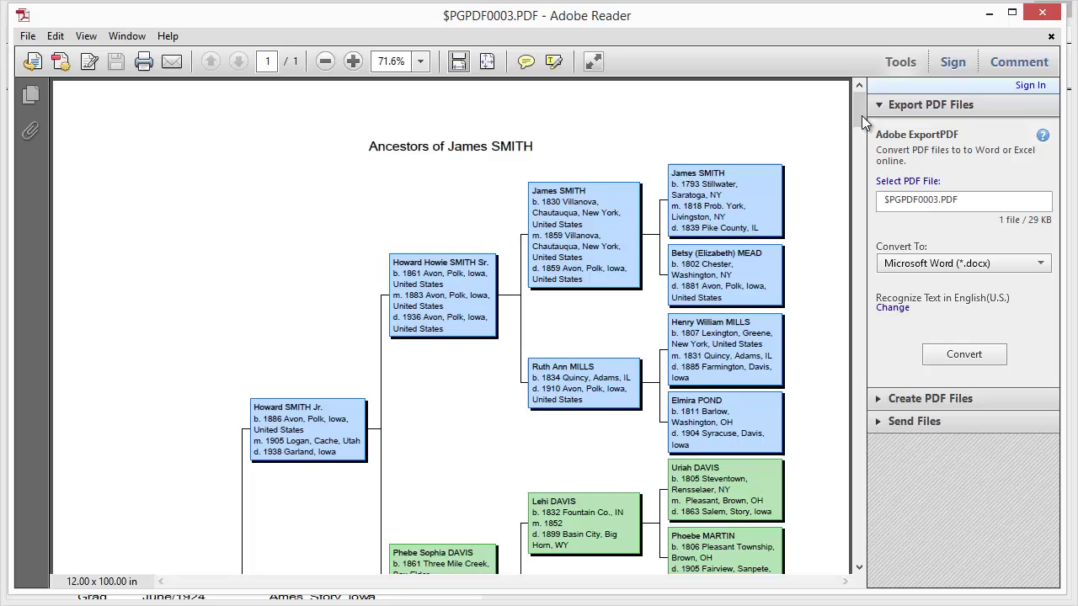
{"action": "mouse_move", "coordinate": [862, 116]}
{"action": "left_mouse_down"}
{"action": "mouse_move", "coordinate": [860, 163]}
{"action": "mouse_move", "coordinate": [869, 127]}
{"action": "mouse_move", "coordinate": [876, 169]}
{"action": "mouse_move", "coordinate": [876, 104]}
{"action": "left_mouse_up"}
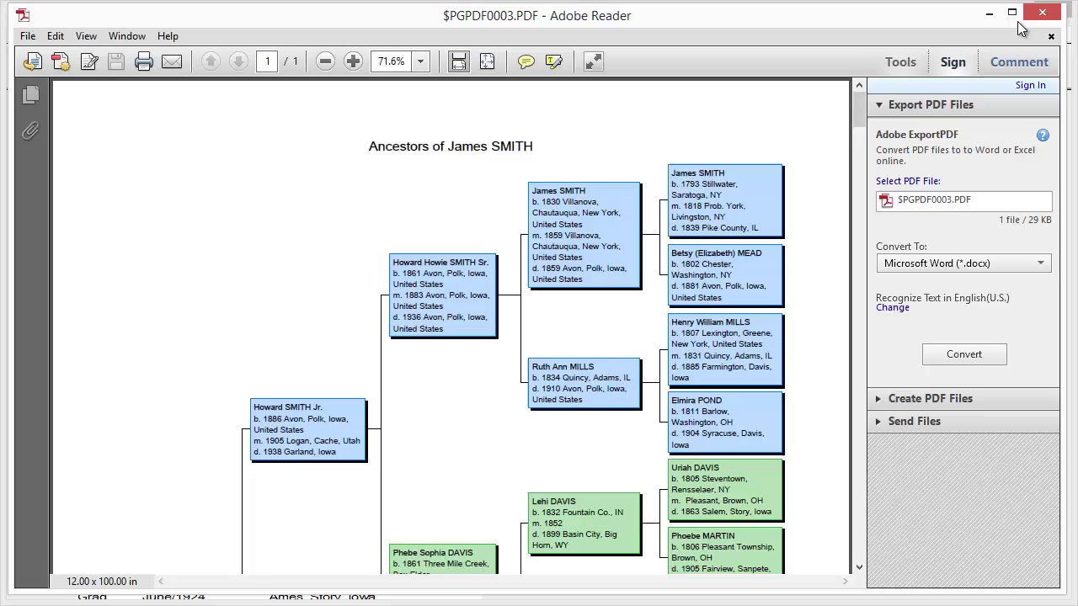
{"action": "left_click", "coordinate": [1043, 12]}
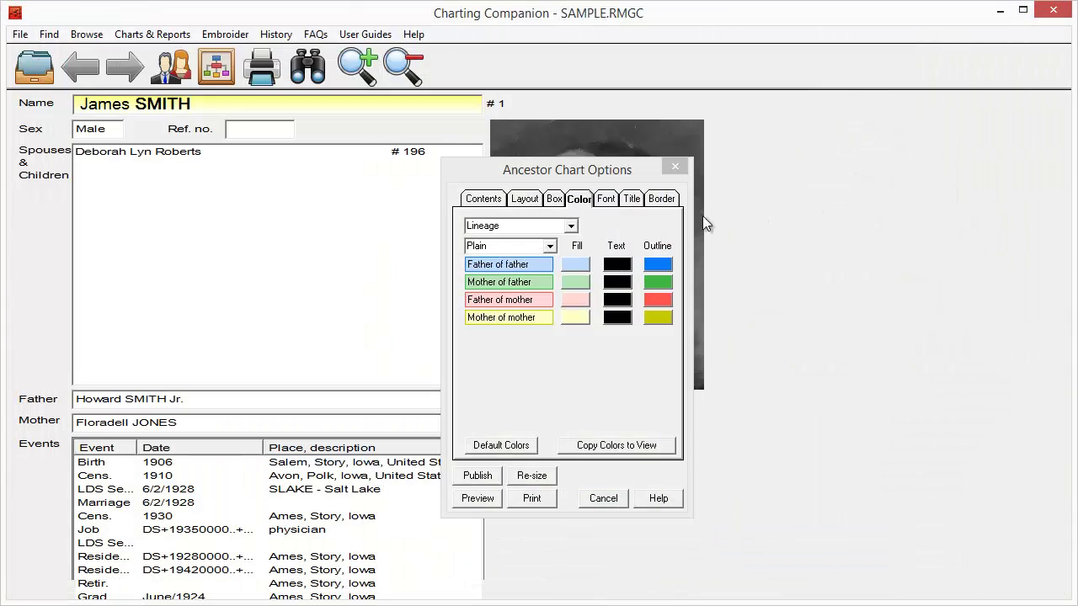
Step: Change the colour scheme to Gender and preview the resulting chart
{"action": "left_click", "coordinate": [552, 233]}
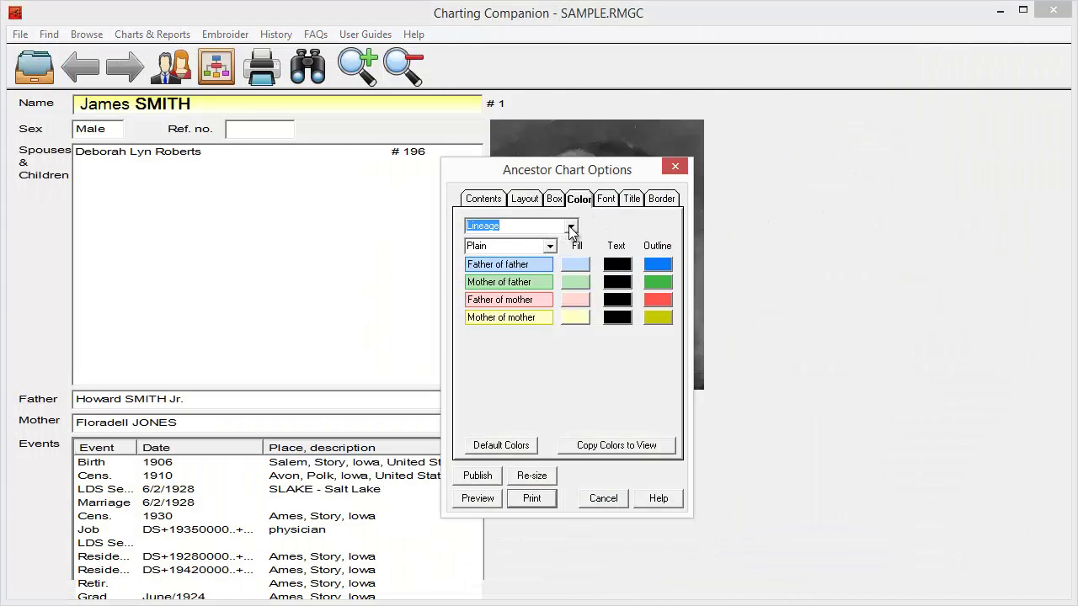
{"action": "left_click", "coordinate": [570, 227]}
{"action": "left_click", "coordinate": [535, 275]}
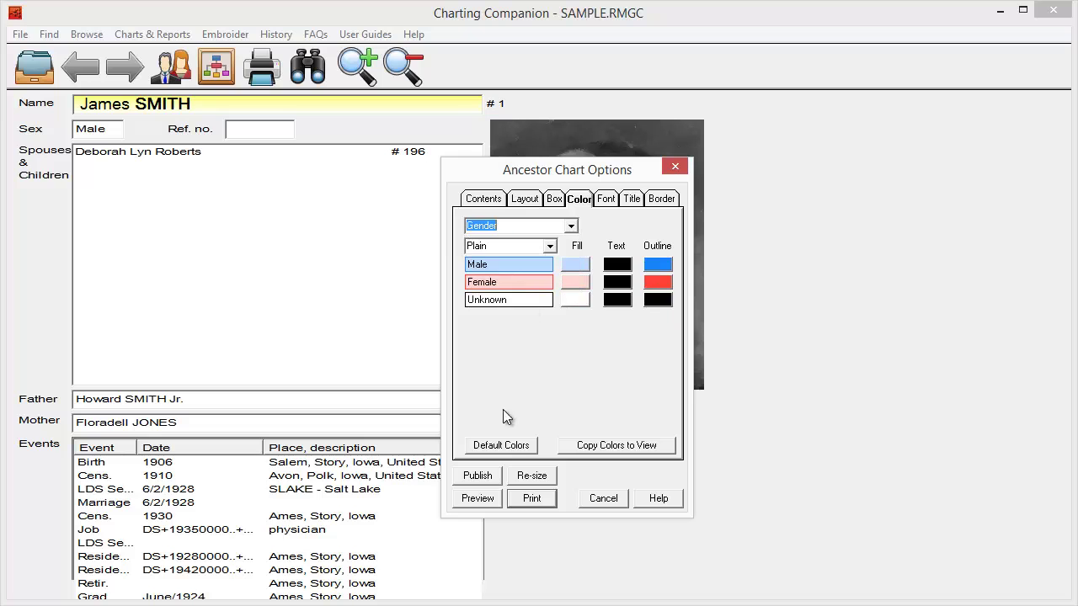
{"action": "left_click", "coordinate": [485, 500]}
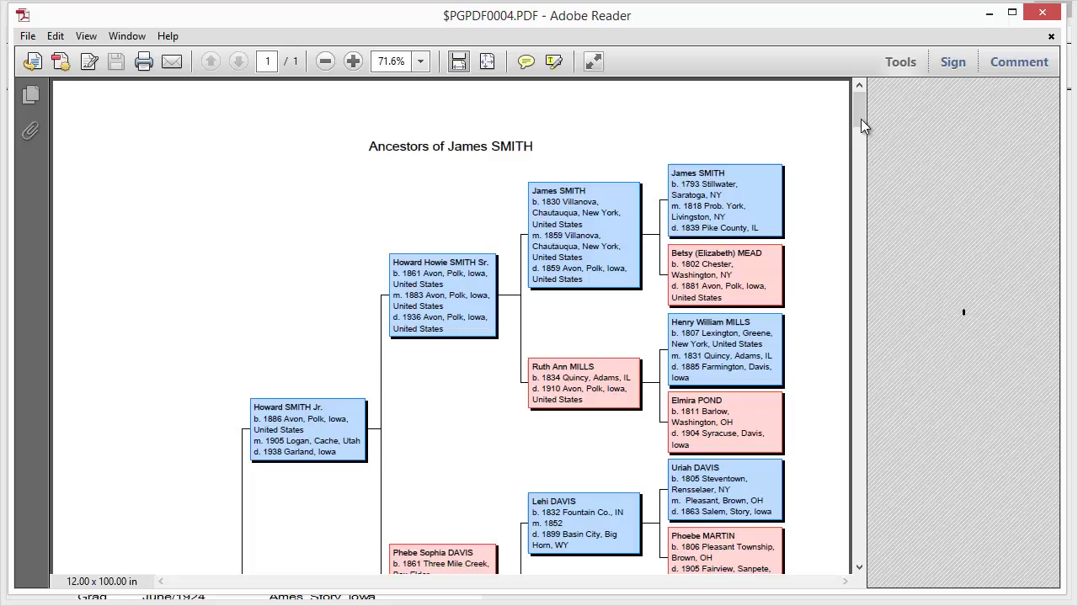
{"action": "left_click_drag", "start_coordinate": [863, 122], "coordinate": [904, 74]}
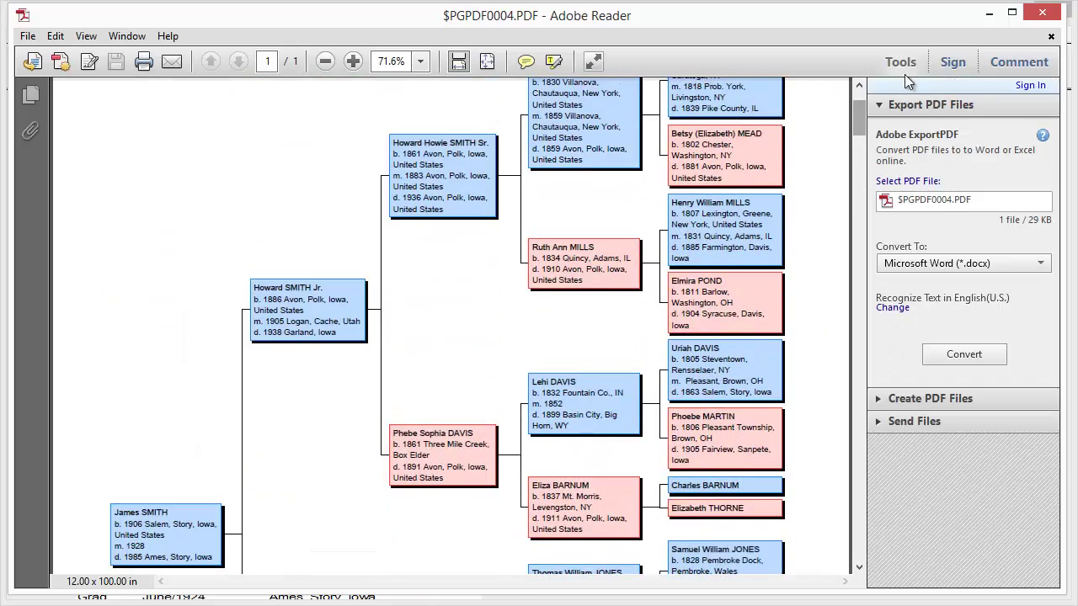
Step: Close that preview, set colouring to X-chromosome, and generate $PGPDF0005.PDF
{"action": "left_click", "coordinate": [1043, 13]}
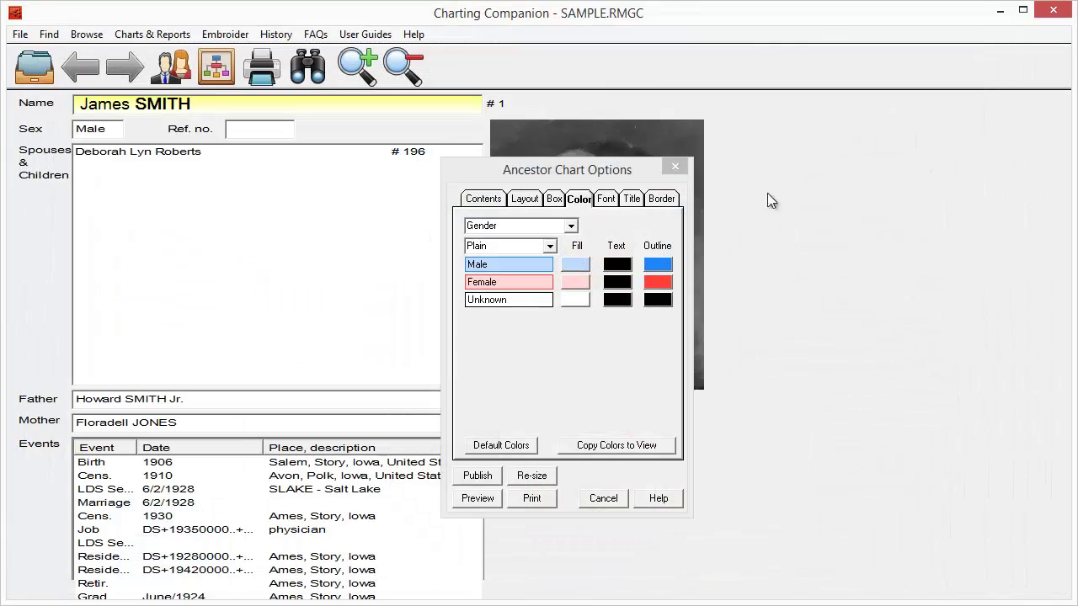
{"action": "left_click", "coordinate": [570, 225]}
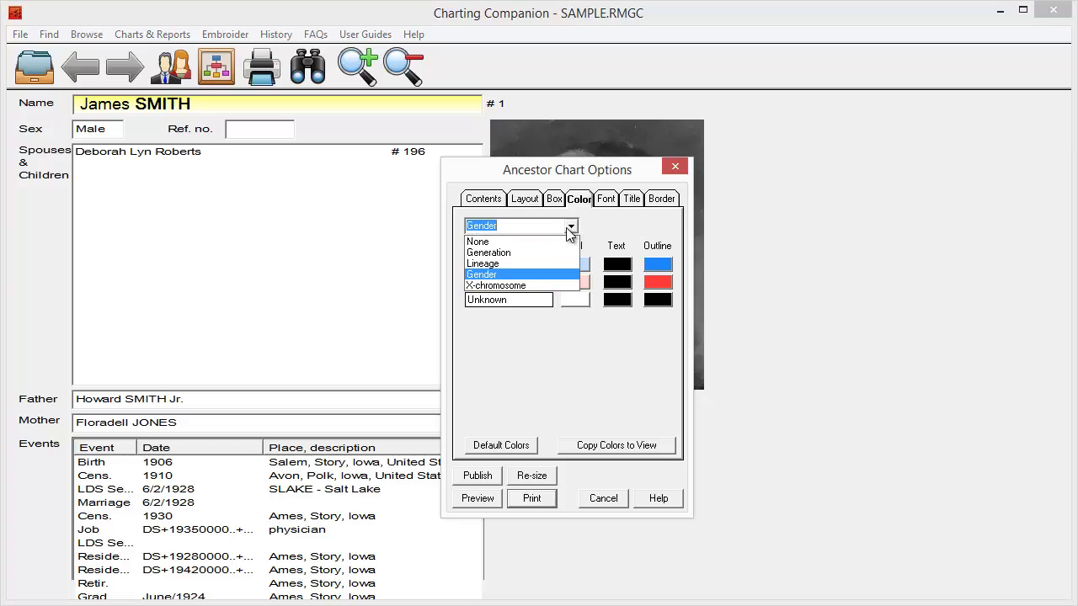
{"action": "left_click", "coordinate": [495, 286]}
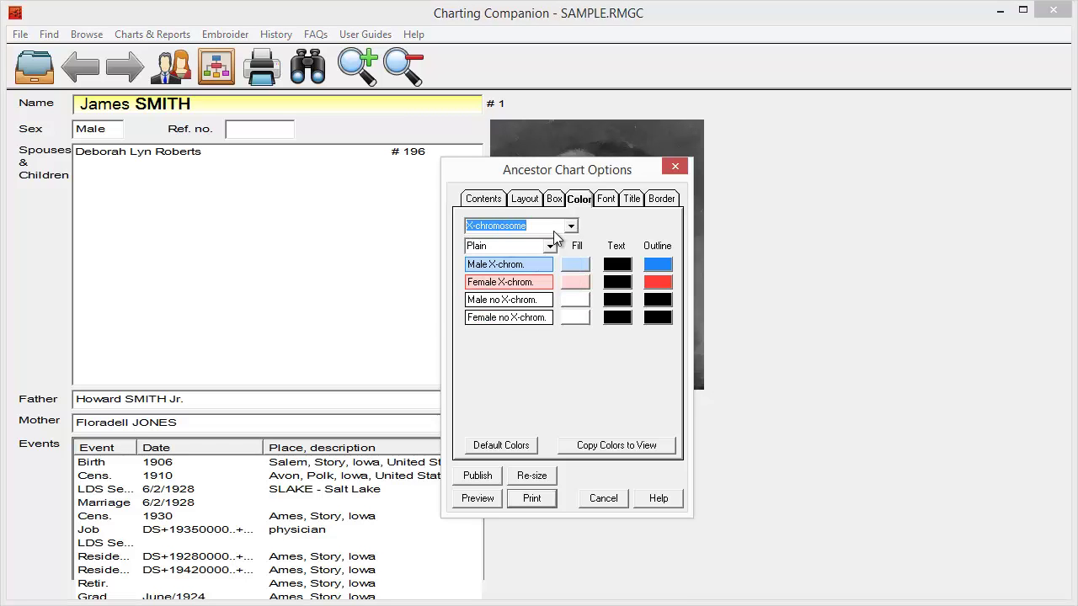
{"action": "left_click", "coordinate": [478, 499]}
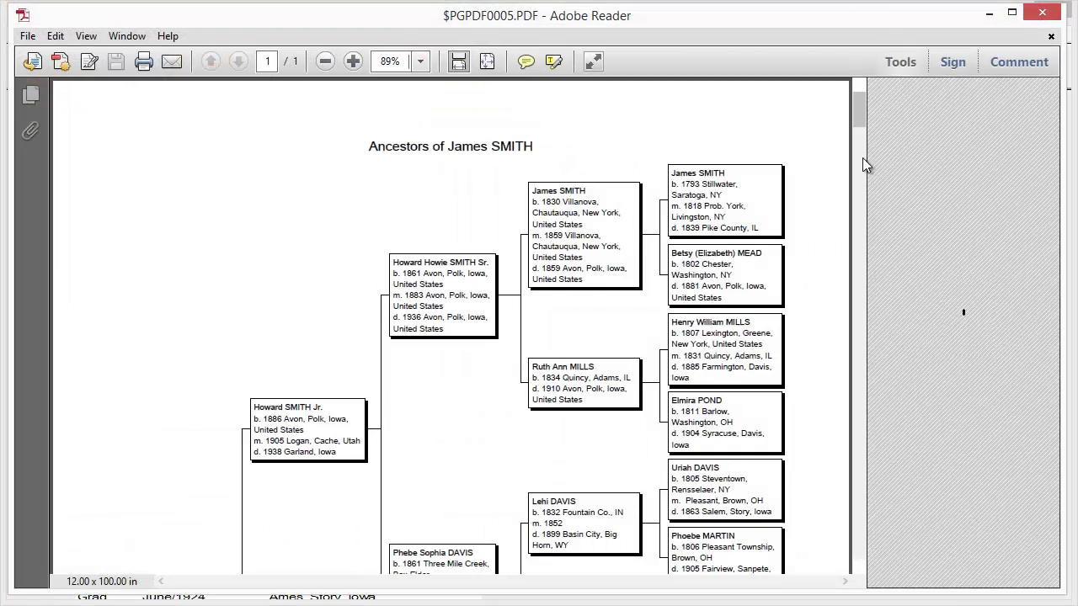
Step: Check the X-chromosome coloured ancestor chart PDF, then close Adobe Reader
{"action": "mouse_move", "coordinate": [860, 120]}
{"action": "left_mouse_down"}
{"action": "mouse_move", "coordinate": [859, 170]}
{"action": "mouse_move", "coordinate": [861, 115]}
{"action": "left_mouse_up"}
{"action": "left_click", "coordinate": [1043, 14]}
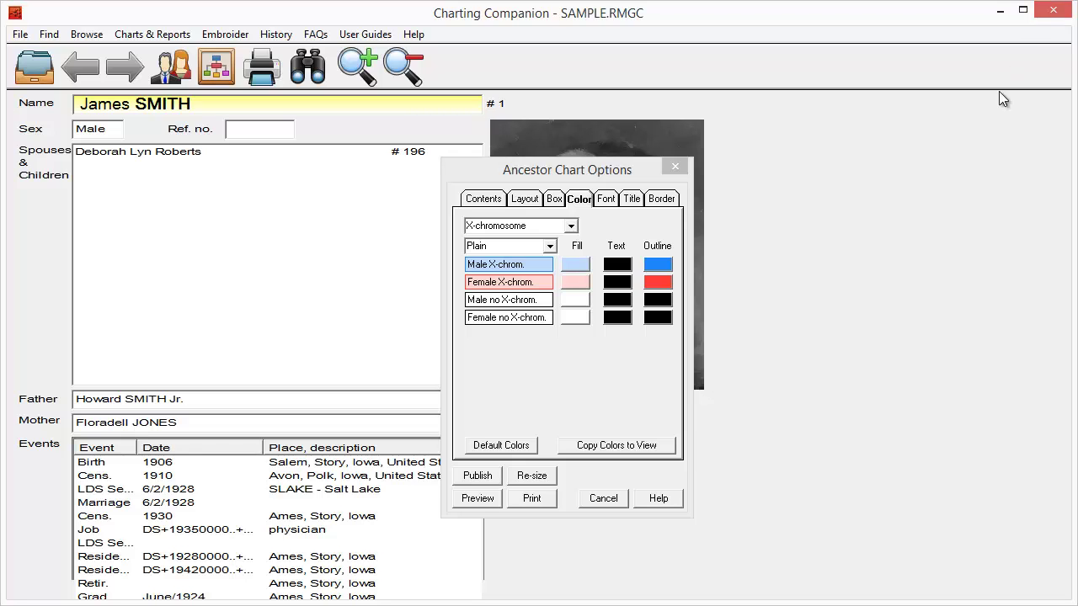
Step: Include photos and Lineage colouring in the ancestor chart, then preview it as $PGPDF0006.PDF
{"action": "left_click", "coordinate": [491, 198]}
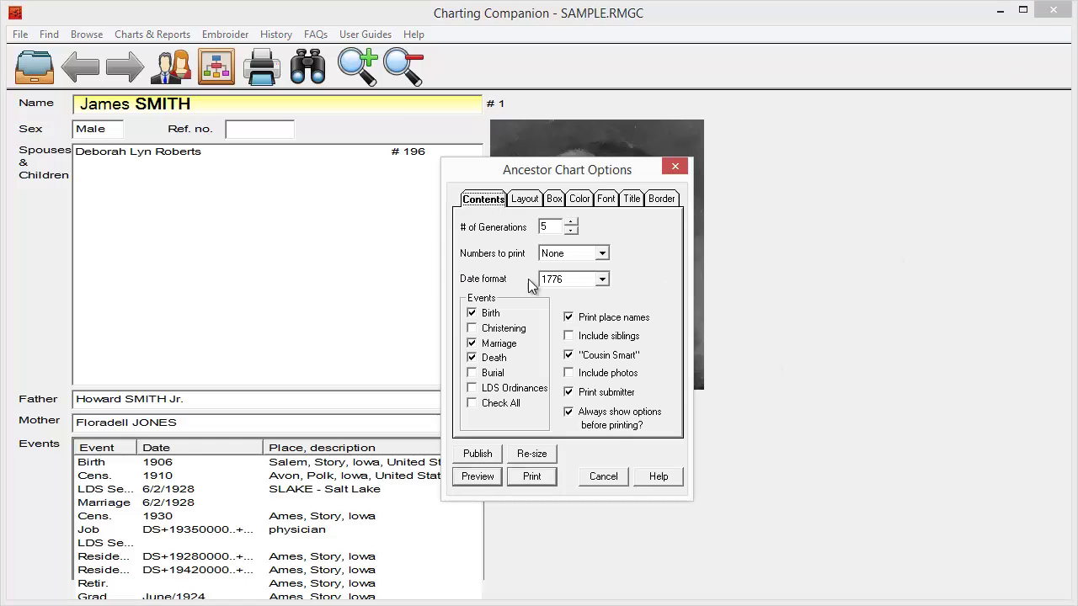
{"action": "left_click", "coordinate": [581, 373]}
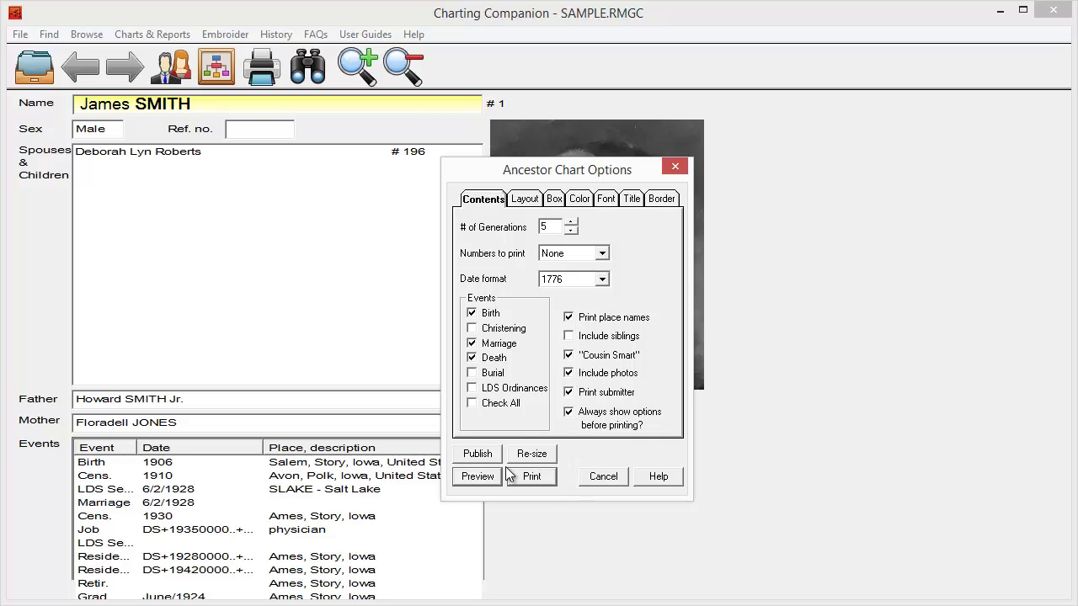
{"action": "left_click", "coordinate": [582, 200]}
{"action": "left_click", "coordinate": [571, 228]}
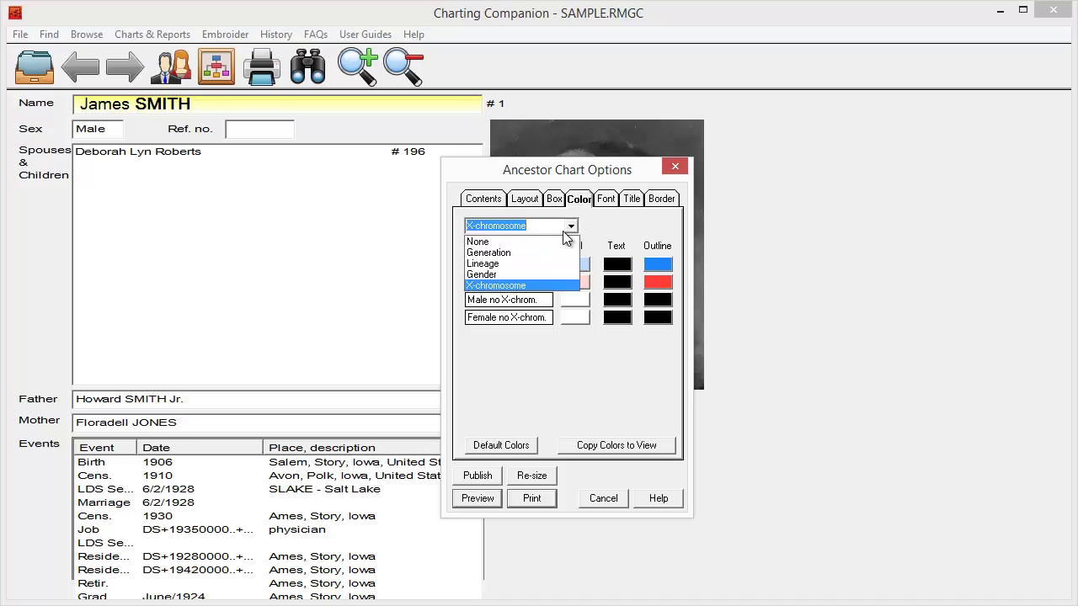
{"action": "left_click", "coordinate": [524, 264]}
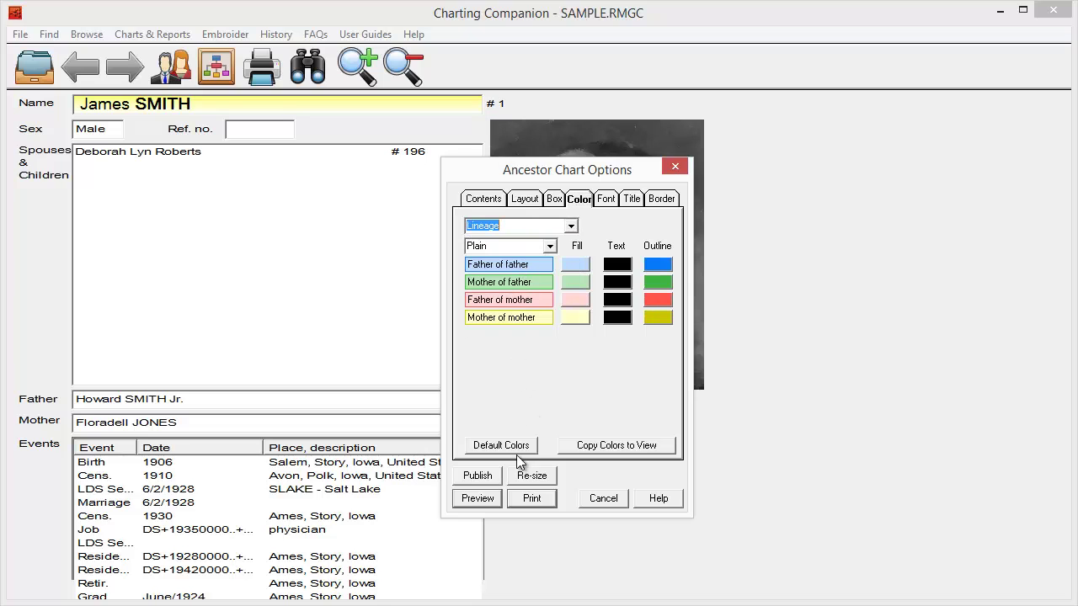
{"action": "left_click", "coordinate": [477, 498]}
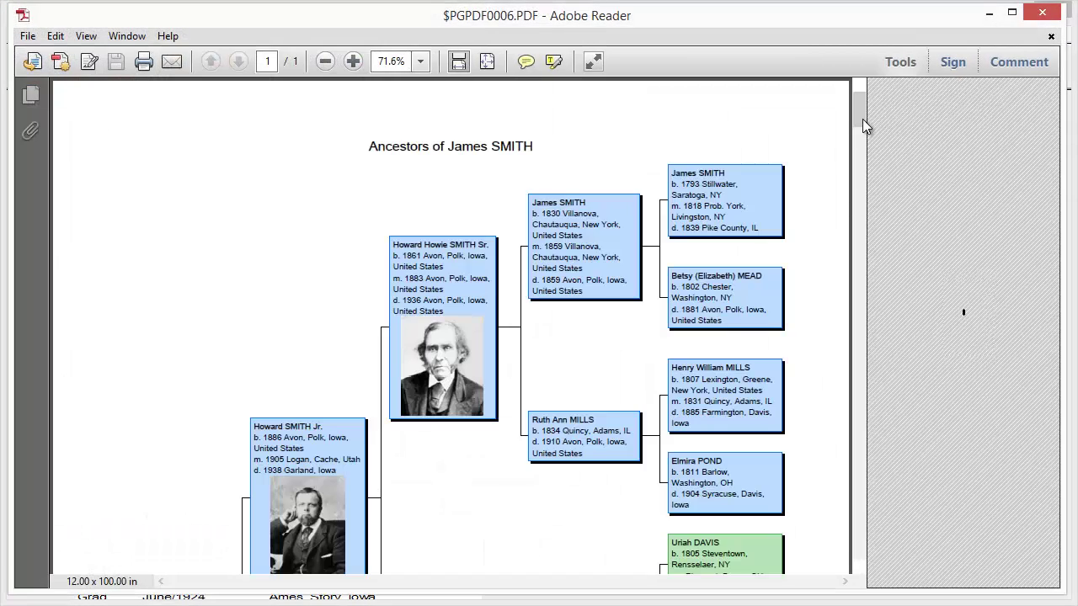
Step: Scroll through the lineage-coloured ancestor chart with photos in Adobe Reader
{"action": "mouse_move", "coordinate": [858, 116]}
{"action": "left_mouse_down"}
{"action": "mouse_move", "coordinate": [863, 181]}
{"action": "mouse_move", "coordinate": [861, 109]}
{"action": "left_mouse_up"}
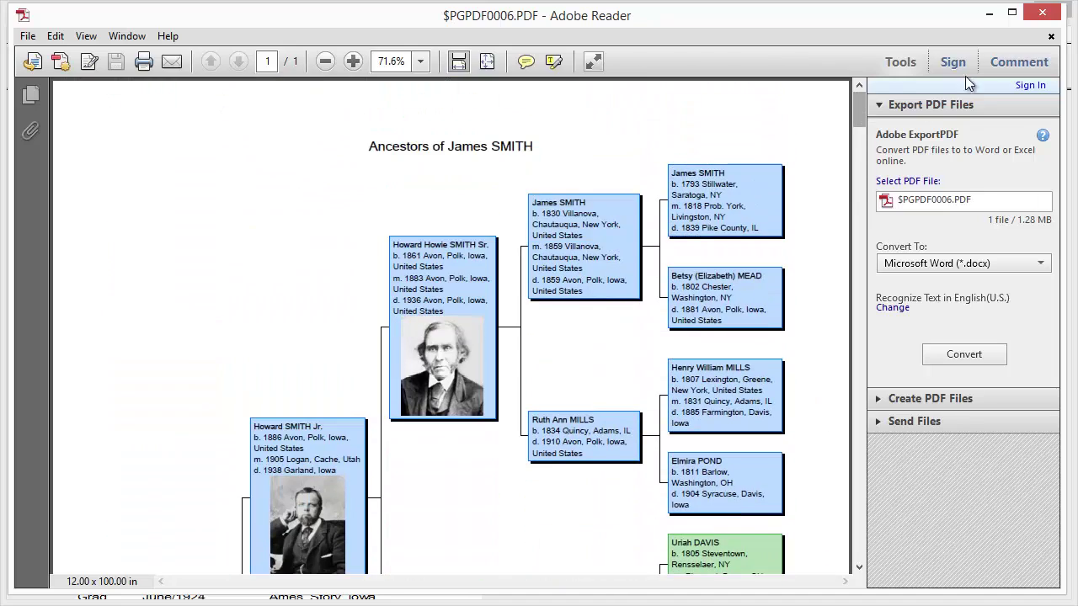
Step: Close the PDF preview and Ancestor Chart Options, and return to the Printed Charts & Reports gallery
{"action": "left_click", "coordinate": [1043, 13]}
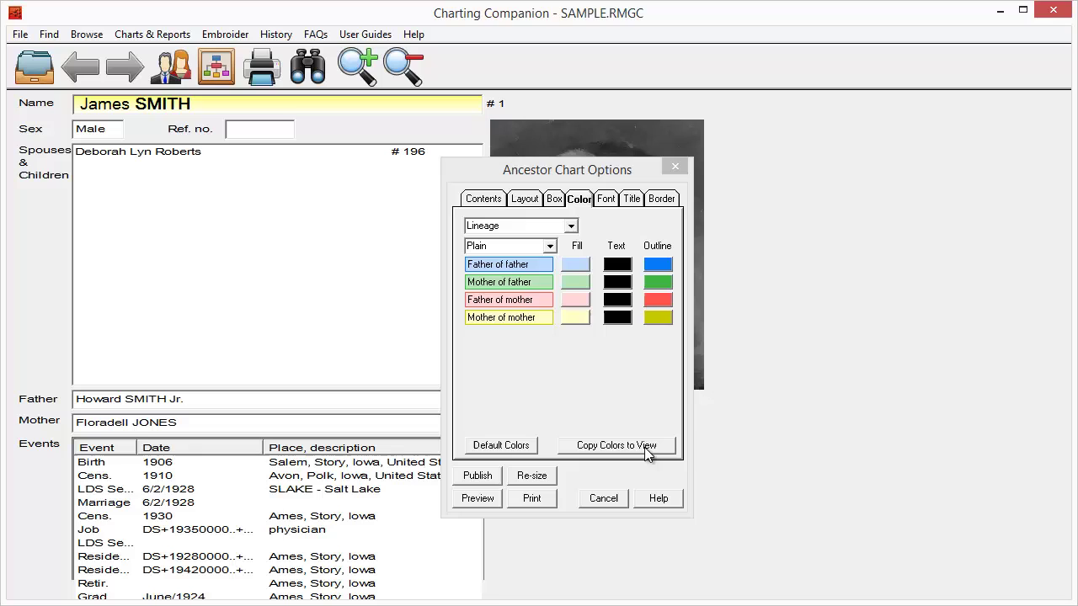
{"action": "left_click", "coordinate": [591, 500]}
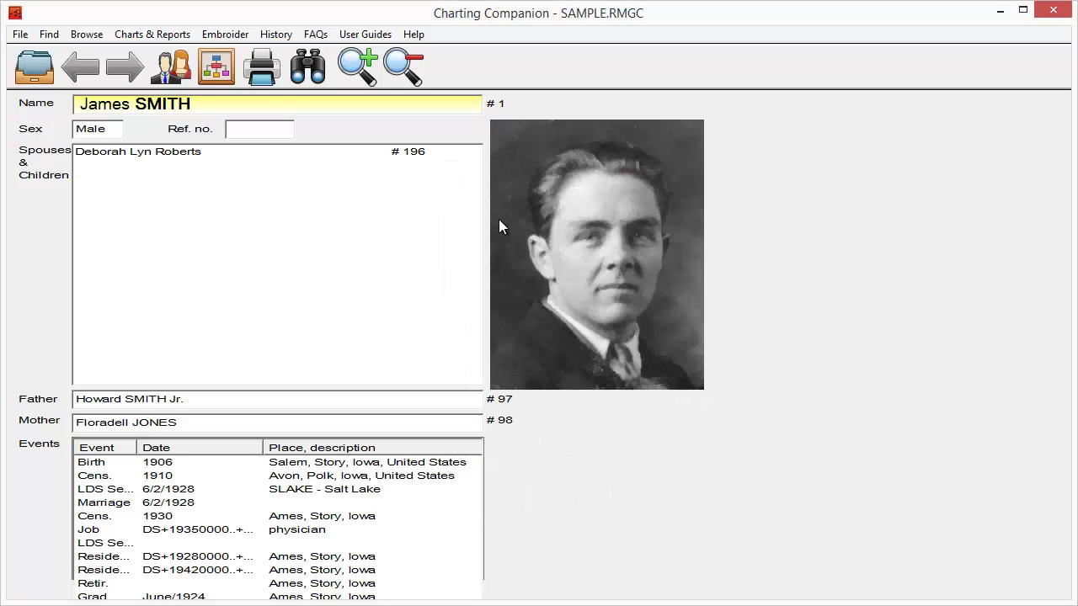
{"action": "left_click", "coordinate": [264, 74]}
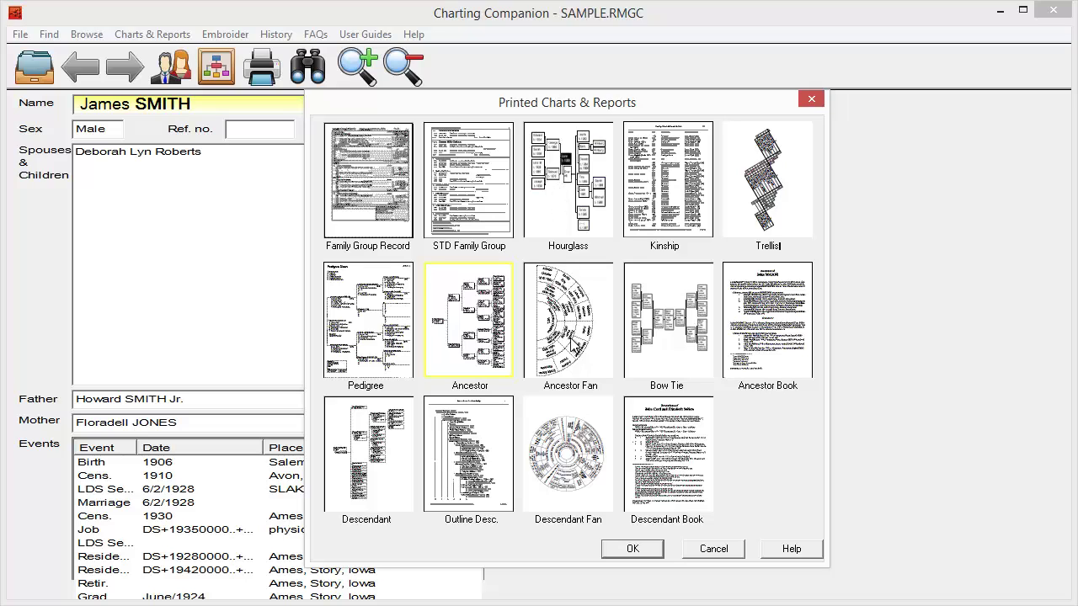
Step: Choose the Ancestor Fan chart from Printed Charts & Reports and confirm it
{"action": "left_click", "coordinate": [571, 336]}
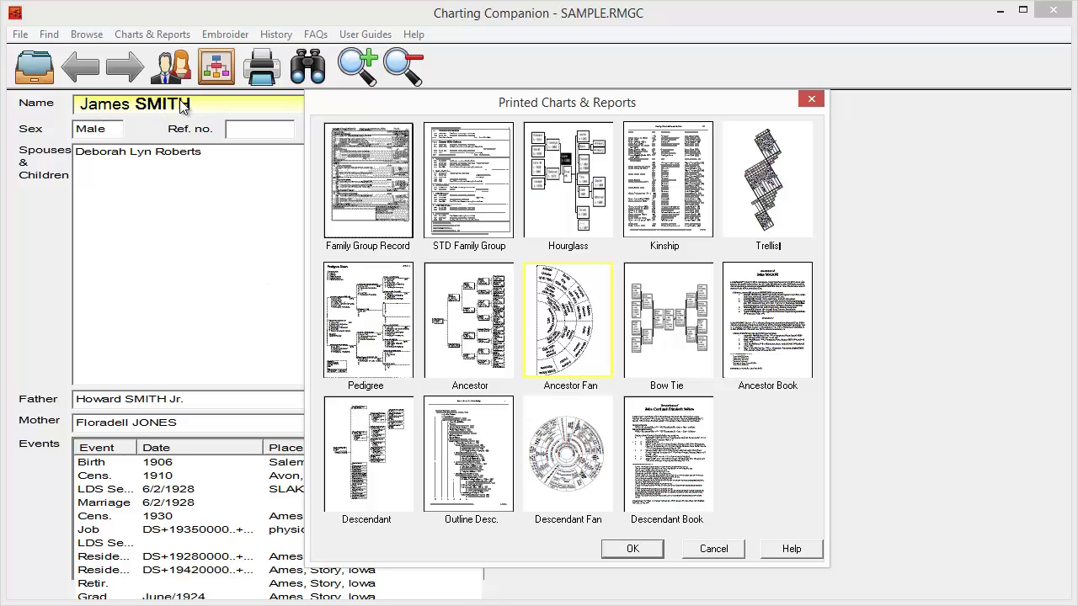
{"action": "left_click", "coordinate": [629, 556]}
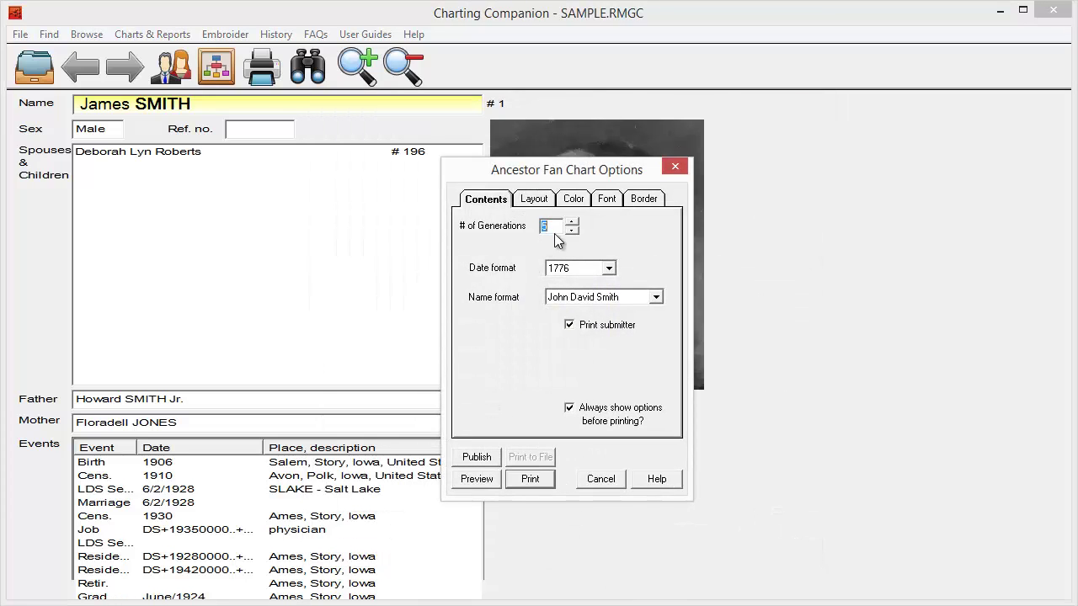
{"action": "left_click", "coordinate": [539, 202]}
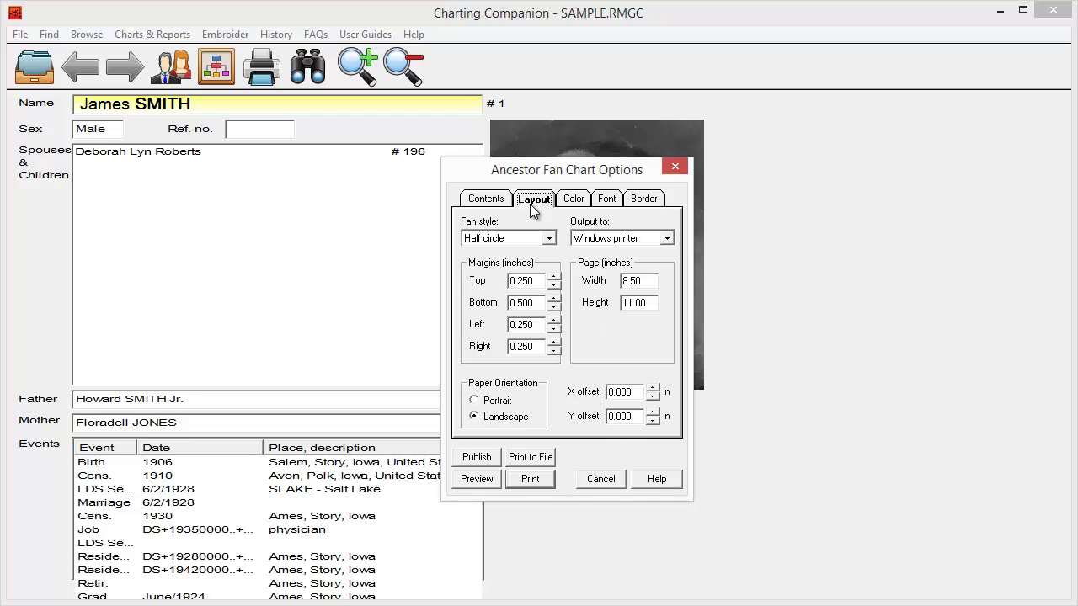
{"action": "left_click", "coordinate": [571, 201]}
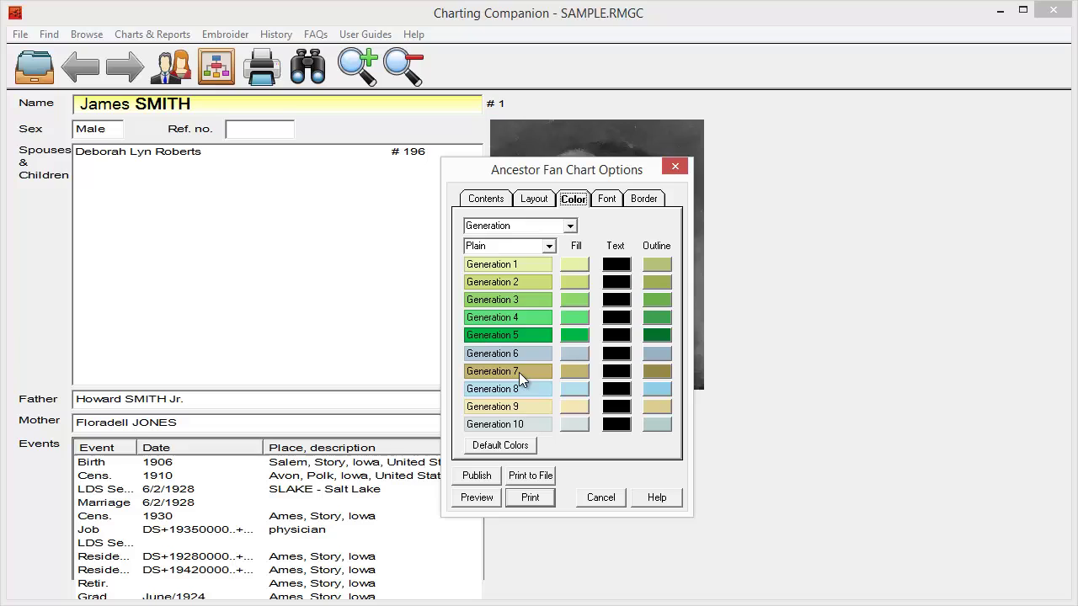
{"action": "left_click", "coordinate": [607, 202]}
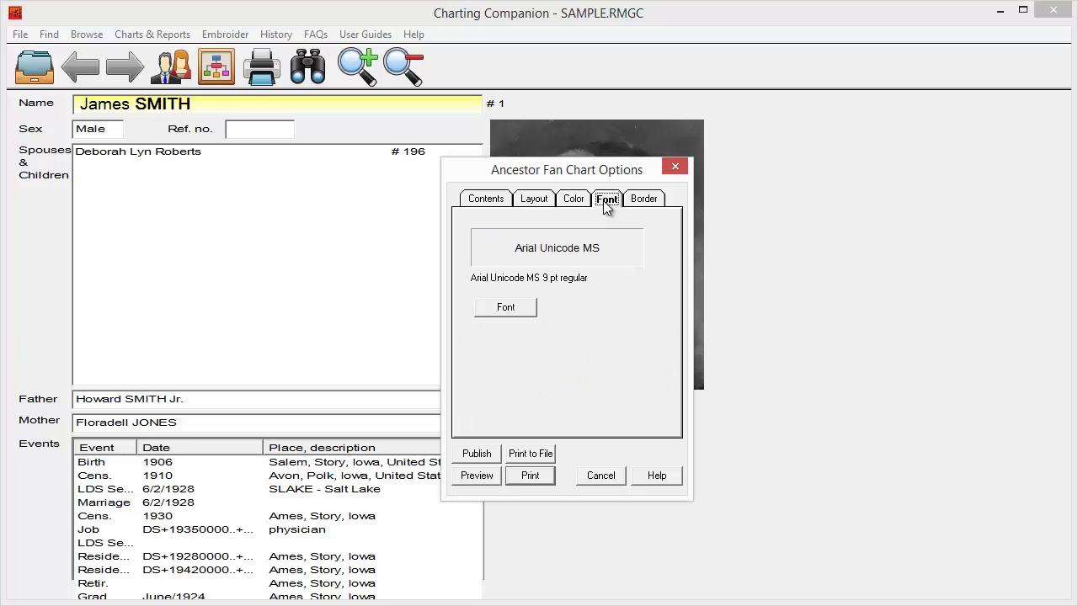
{"action": "left_click", "coordinate": [643, 203]}
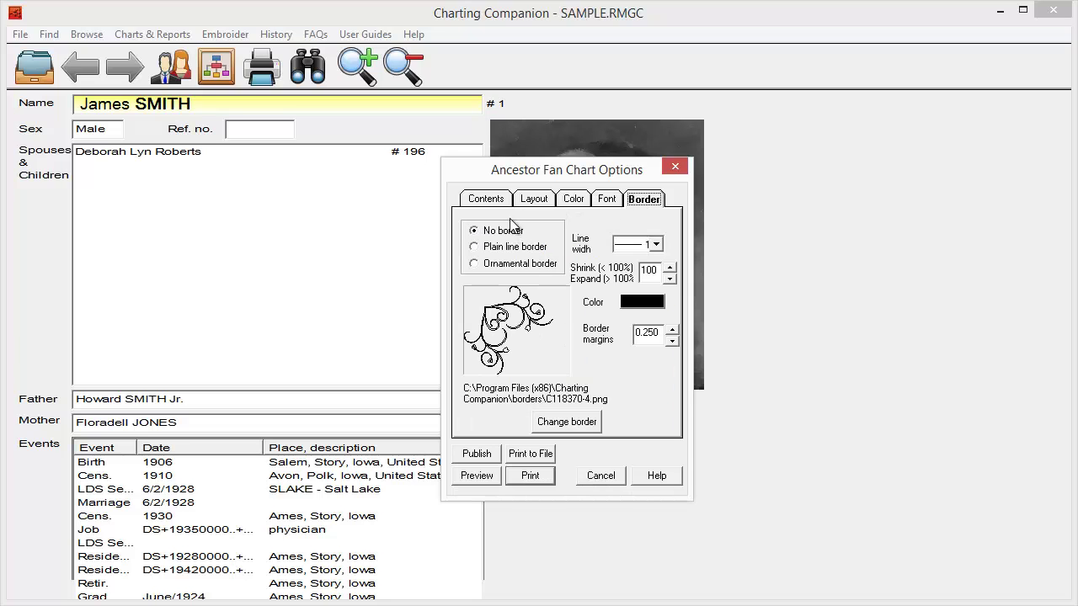
{"action": "left_click", "coordinate": [490, 202]}
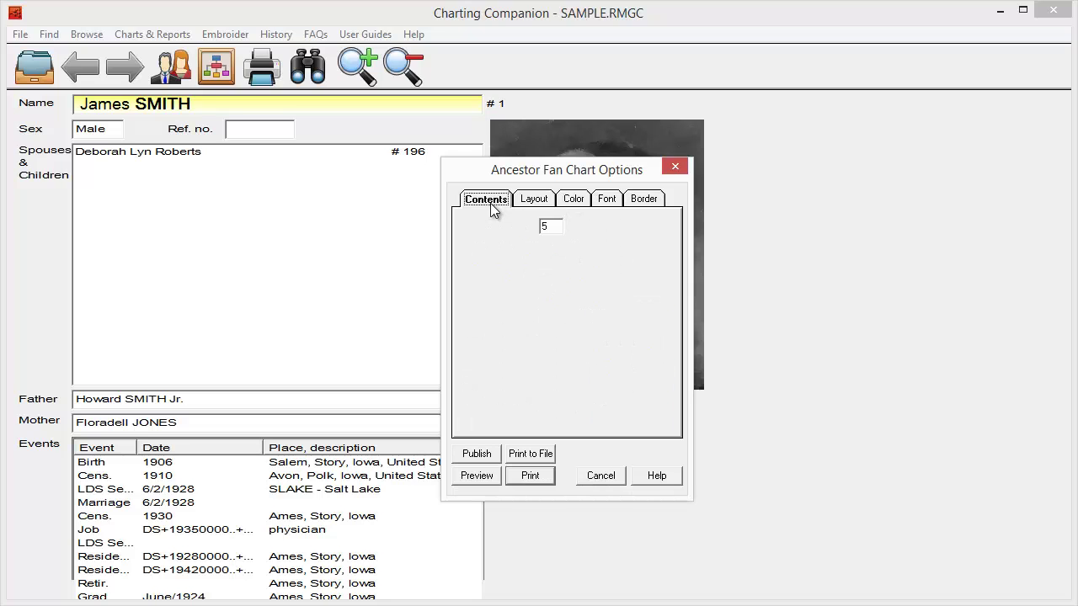
Step: Generate the half-circle, green generation-coloured ancestor fan chart as $PGPDF0007.PDF
{"action": "left_click", "coordinate": [481, 480]}
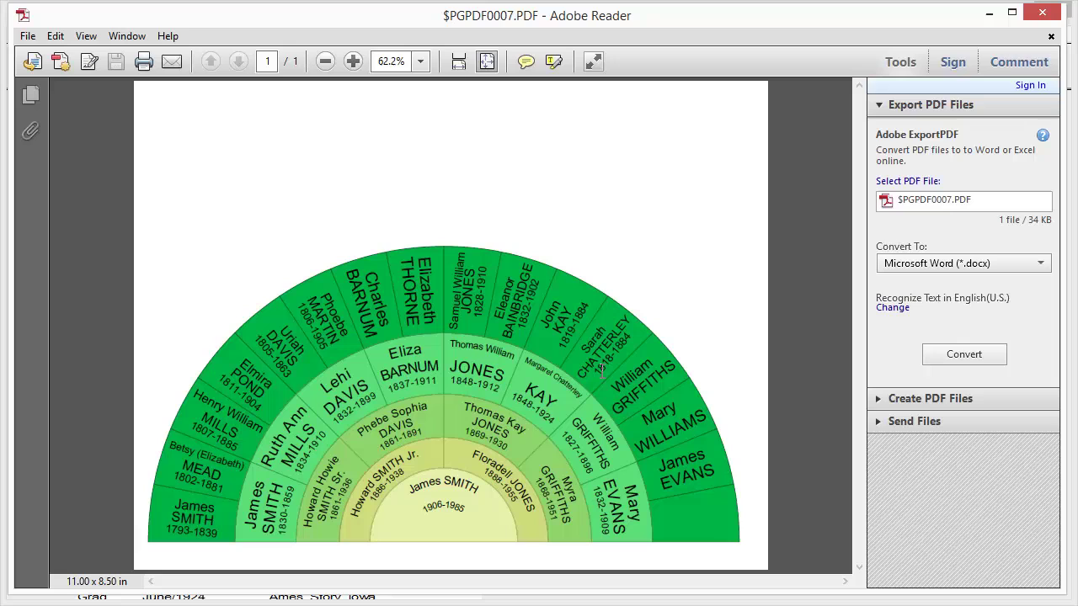
Step: Set the ancestor fan style to Full circle and preview it as $PGPDF0008.PDF
{"action": "left_click", "coordinate": [1042, 13]}
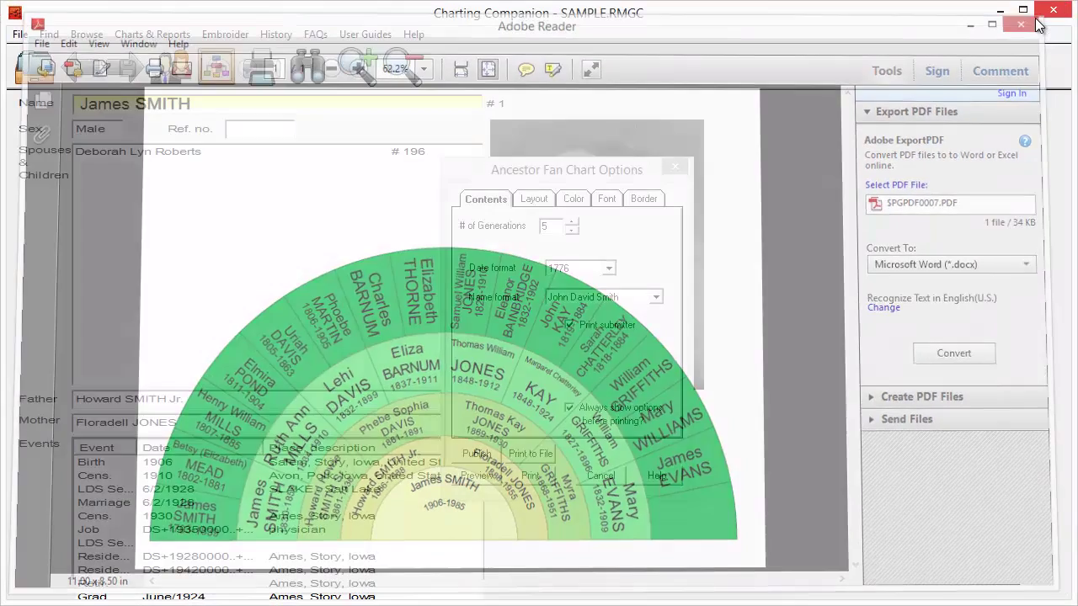
{"action": "left_click", "coordinate": [537, 206]}
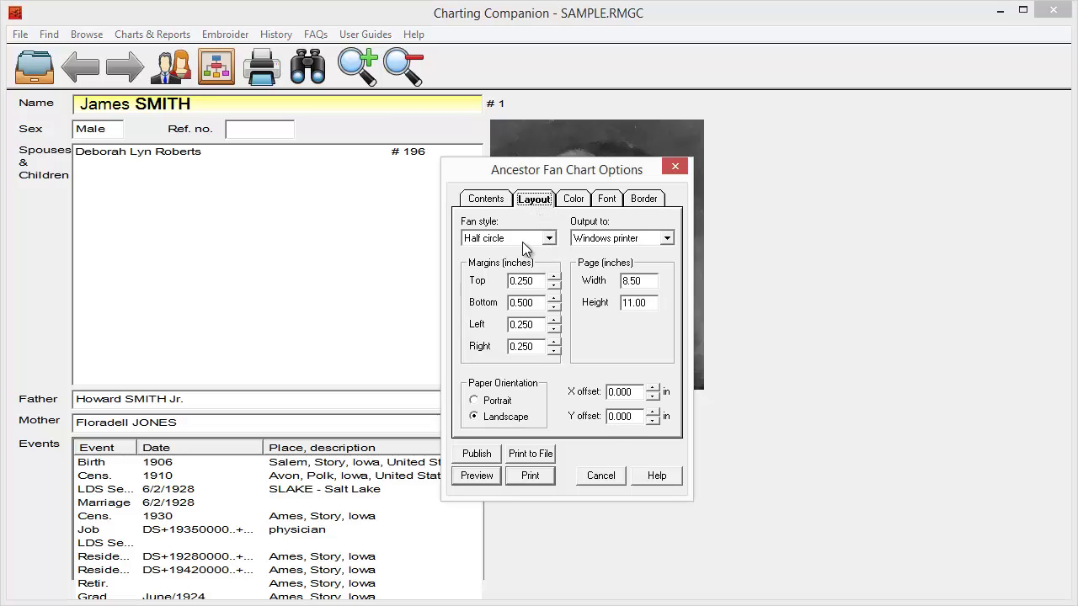
{"action": "left_click", "coordinate": [549, 238]}
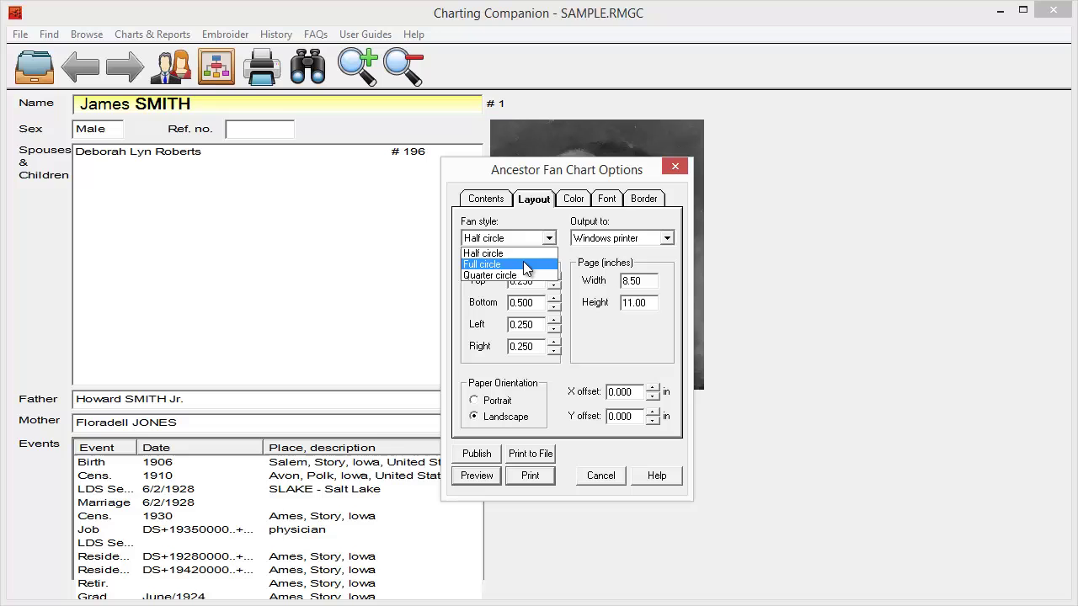
{"action": "left_click", "coordinate": [522, 264]}
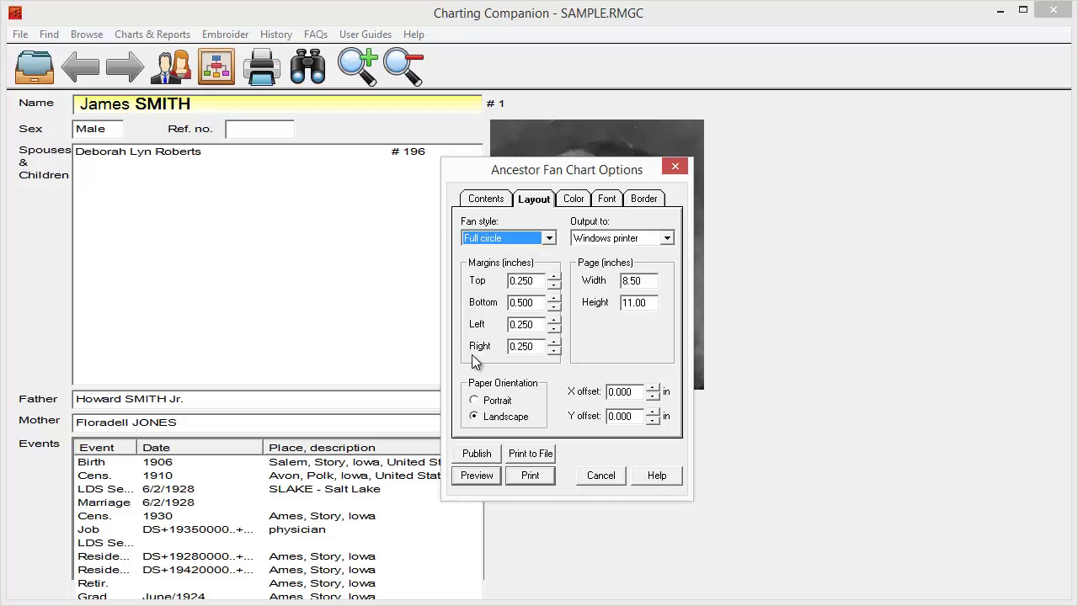
{"action": "left_click", "coordinate": [478, 476]}
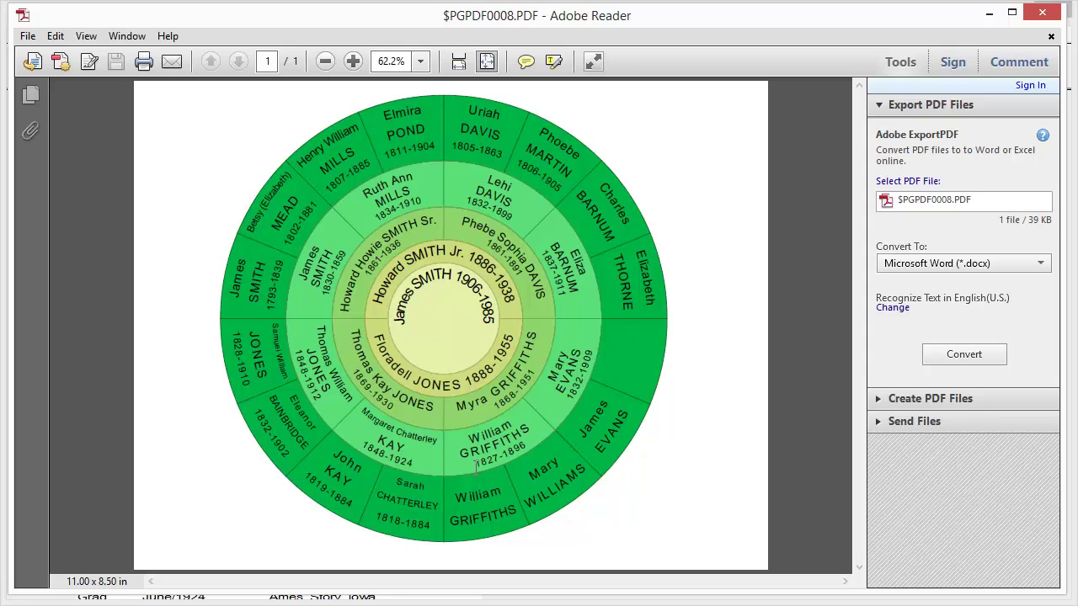
{"action": "left_click", "coordinate": [1043, 13]}
Step: Colour the full-circle ancestor fan by Lineage and preview it as $PGPDF0009.PDF
{"action": "left_click", "coordinate": [578, 201]}
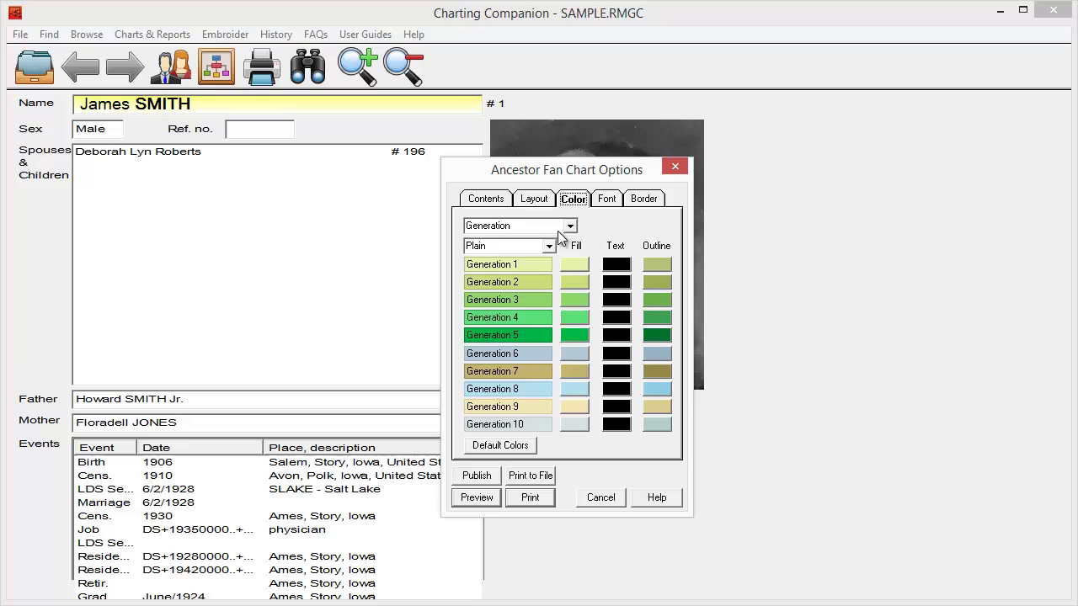
{"action": "left_click", "coordinate": [569, 226]}
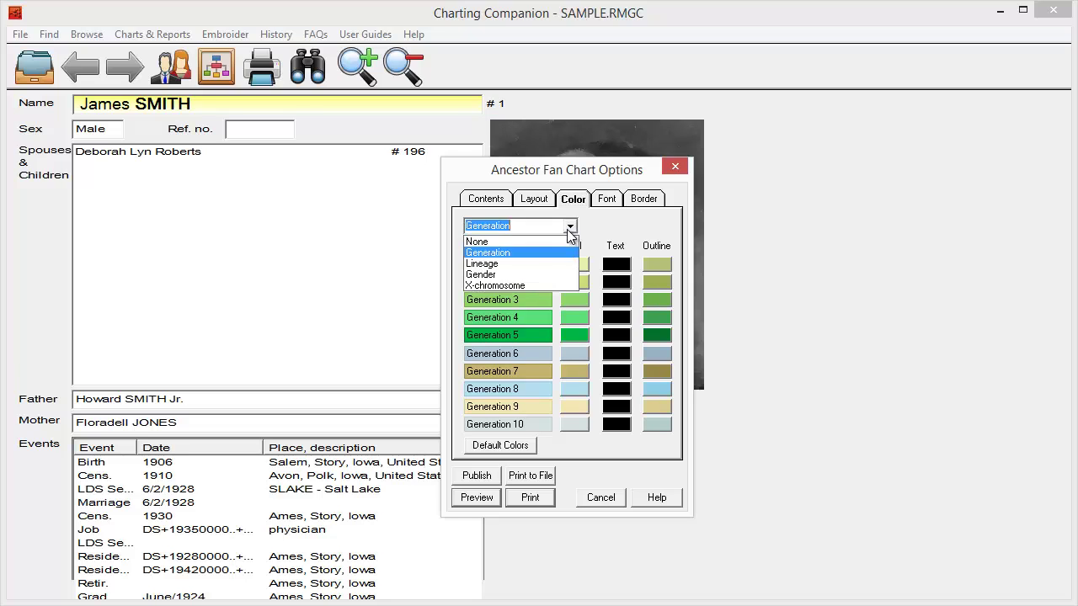
{"action": "left_click", "coordinate": [528, 261]}
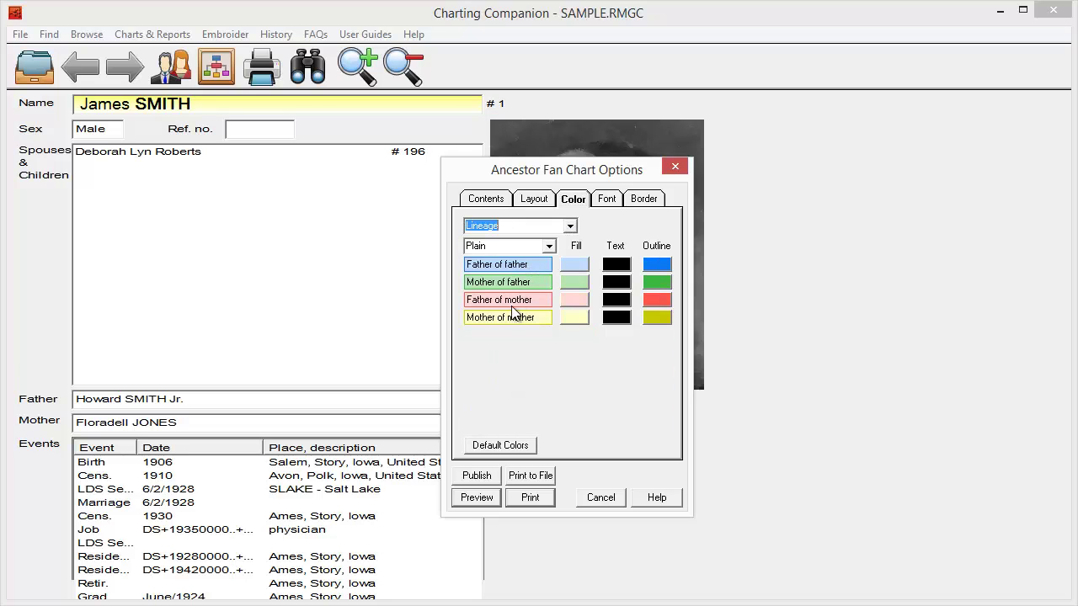
{"action": "left_click", "coordinate": [466, 500]}
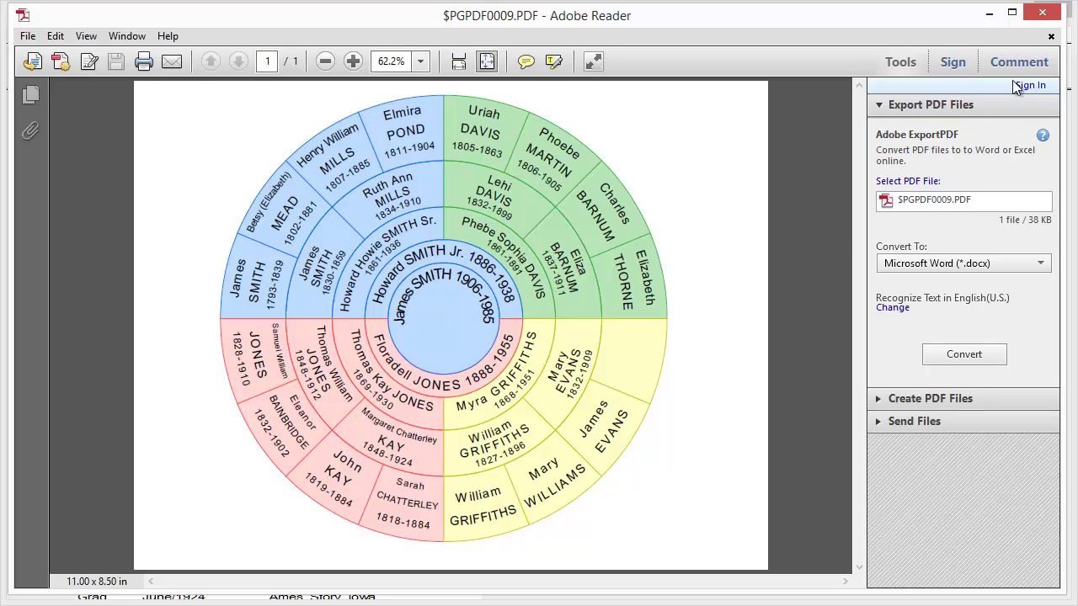
{"action": "left_click", "coordinate": [1044, 15]}
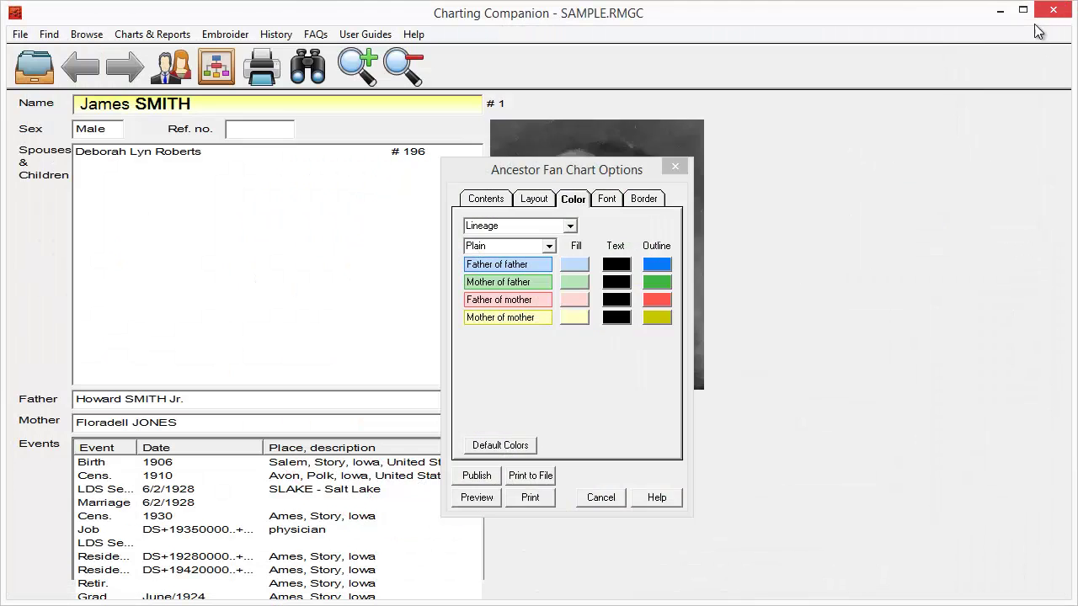
{"action": "left_click", "coordinate": [599, 499]}
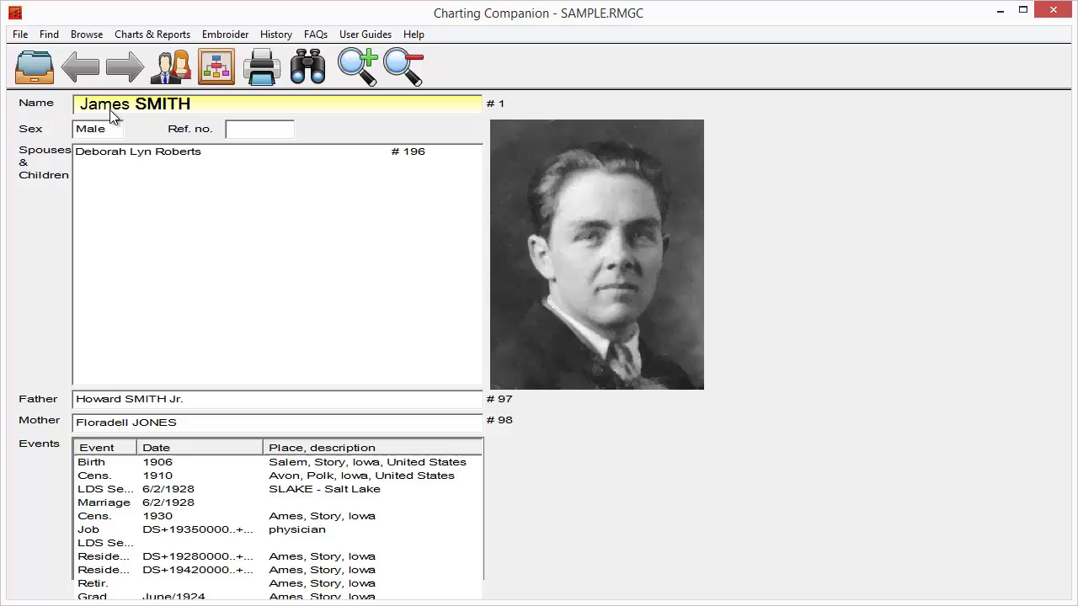
{"action": "left_click", "coordinate": [178, 395]}
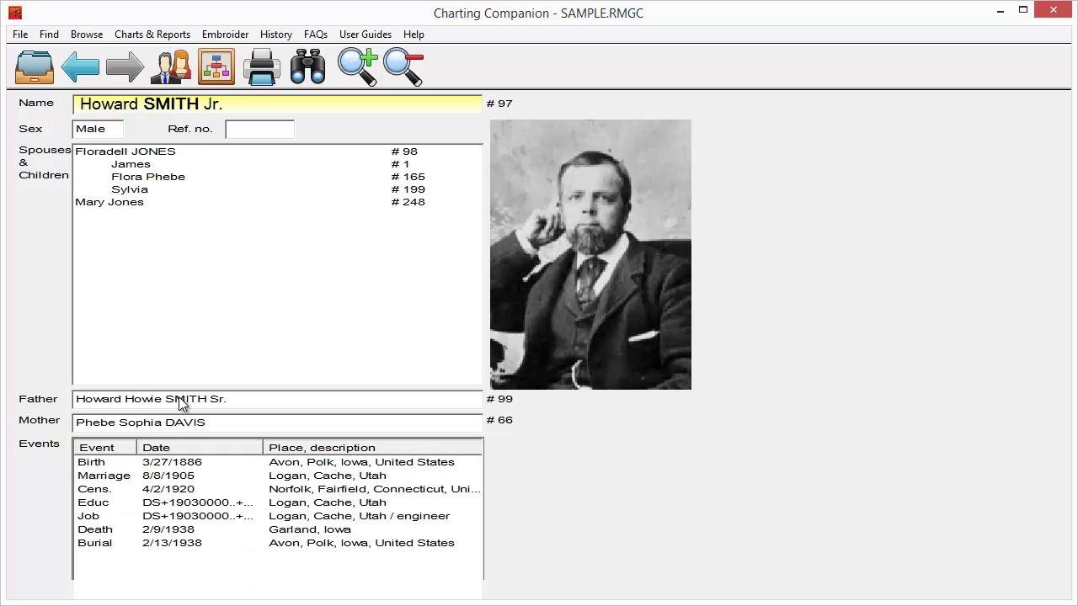
{"action": "left_click", "coordinate": [181, 398]}
{"action": "left_click", "coordinate": [181, 397]}
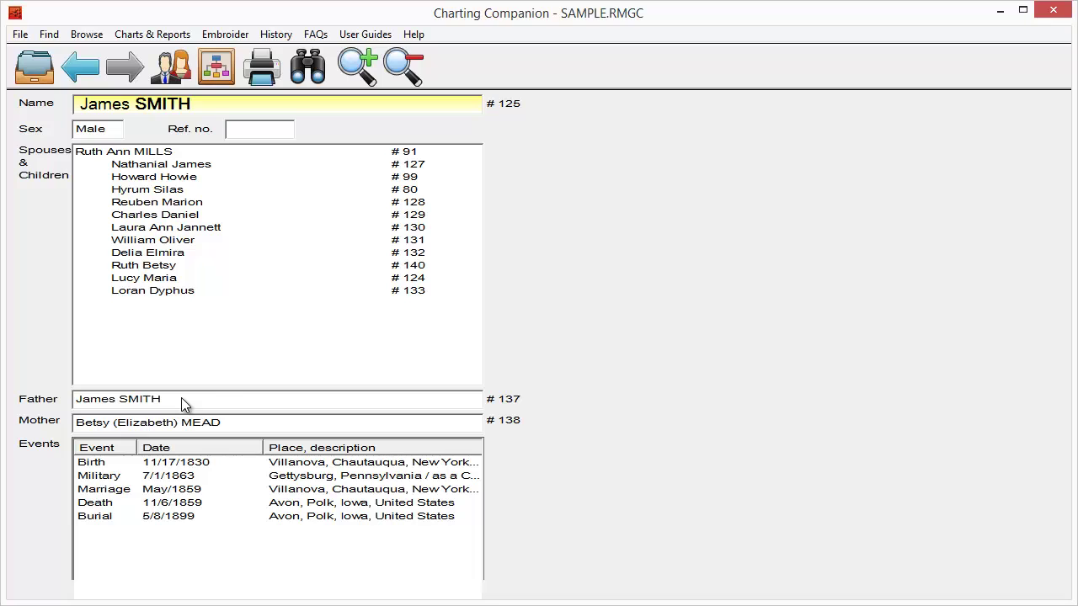
{"action": "left_click", "coordinate": [181, 398]}
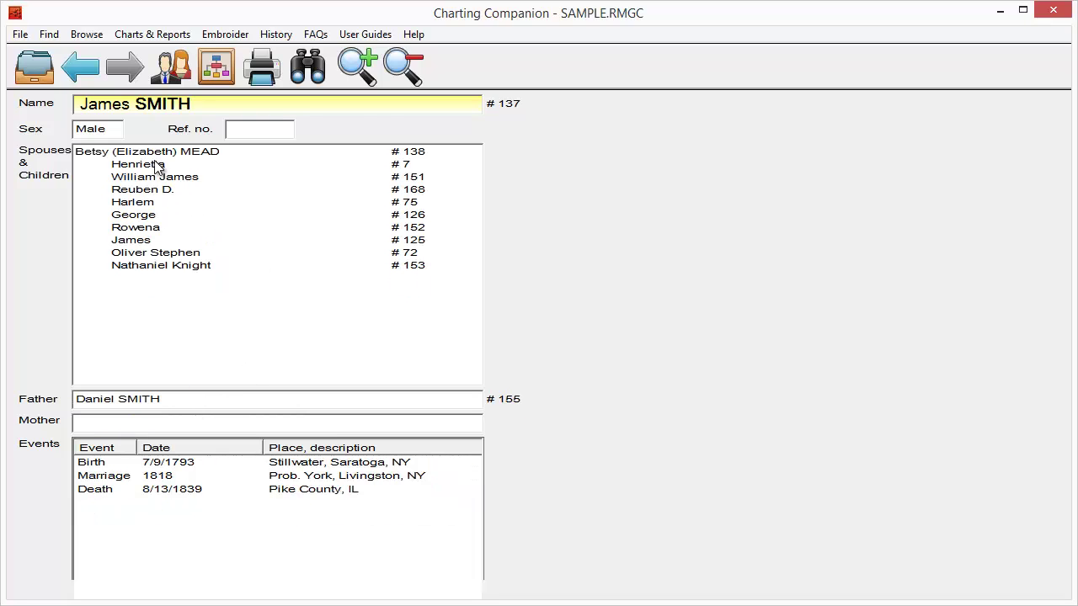
Step: Open the Descendant Fan chart for James SMITH (1793–1839), review its tabs, and preview $PGPDF0010.PDF
{"action": "left_click", "coordinate": [264, 74]}
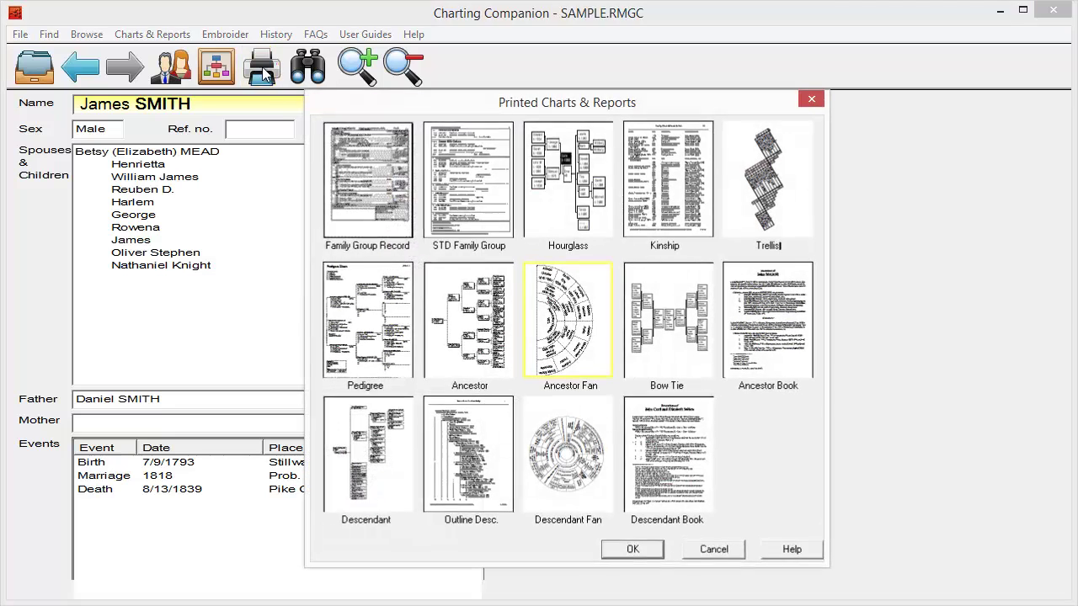
{"action": "left_click", "coordinate": [573, 464]}
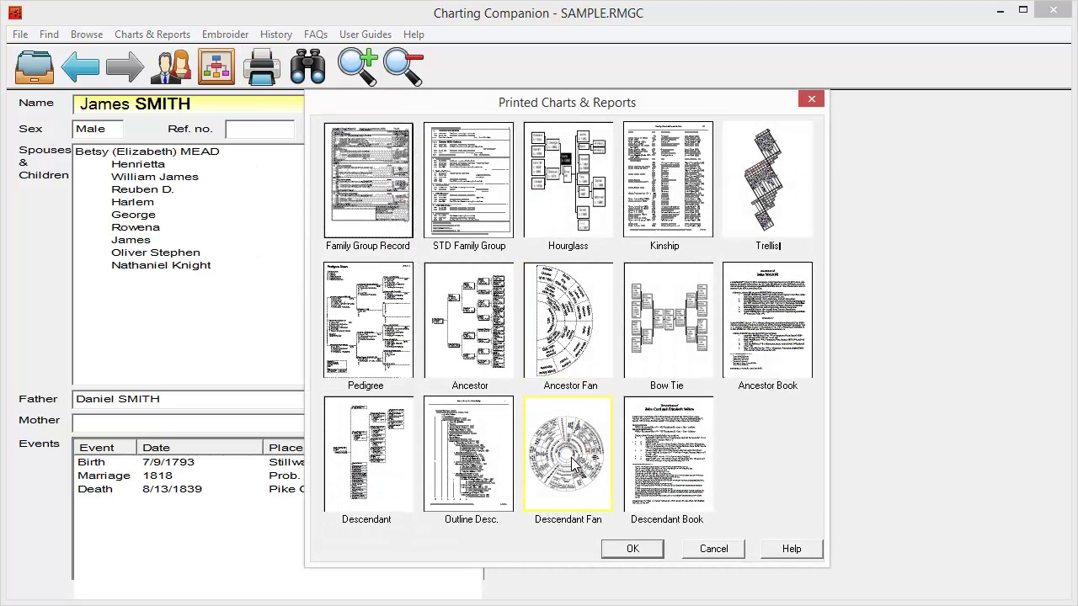
{"action": "left_click", "coordinate": [633, 553]}
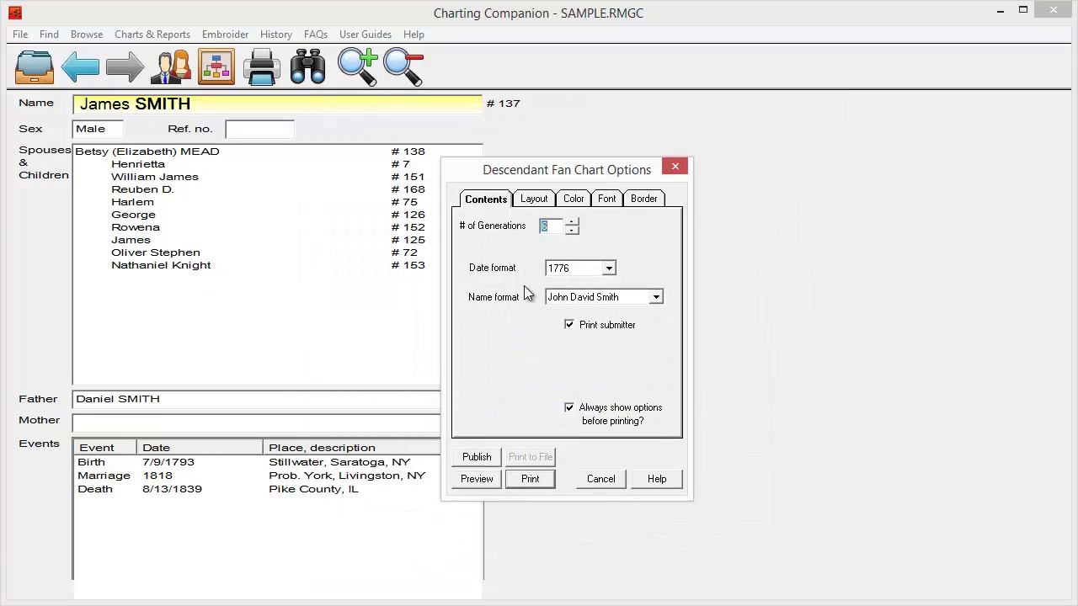
{"action": "left_click", "coordinate": [534, 199]}
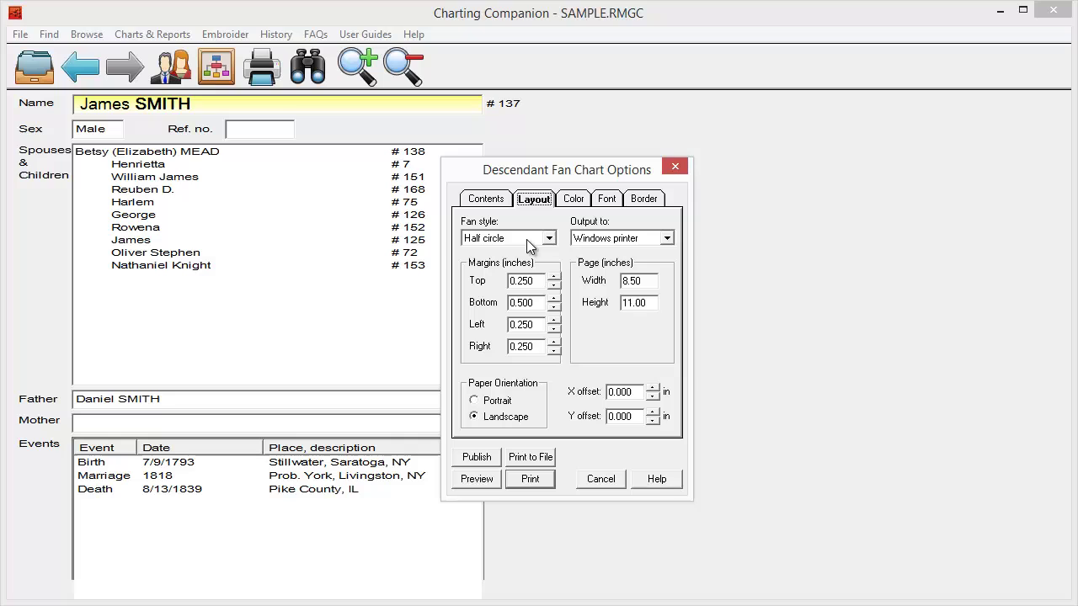
{"action": "left_click", "coordinate": [574, 200]}
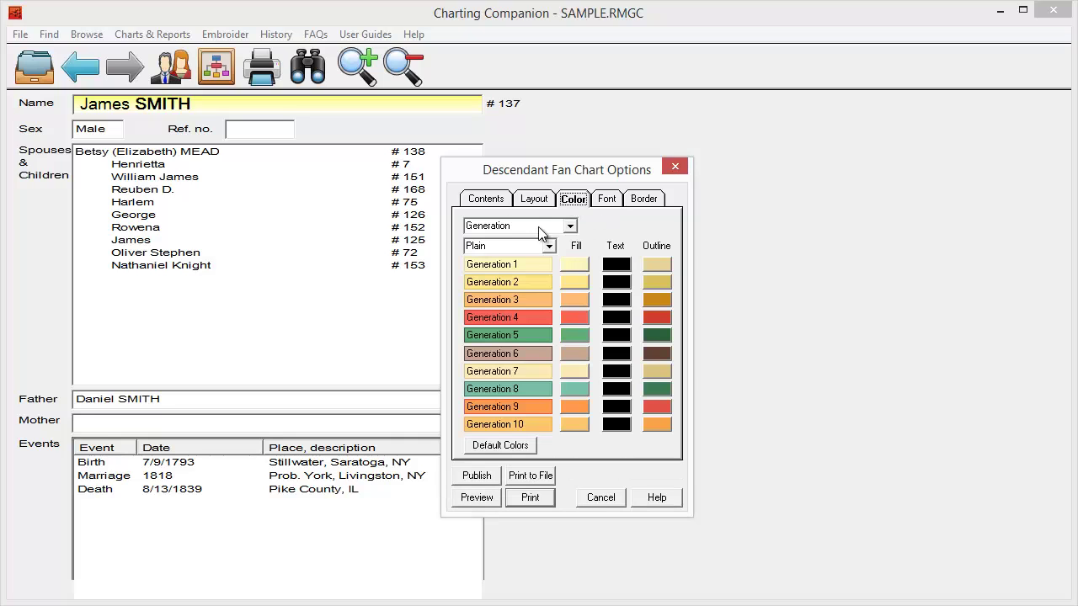
{"action": "left_click", "coordinate": [493, 199]}
{"action": "left_click", "coordinate": [476, 477]}
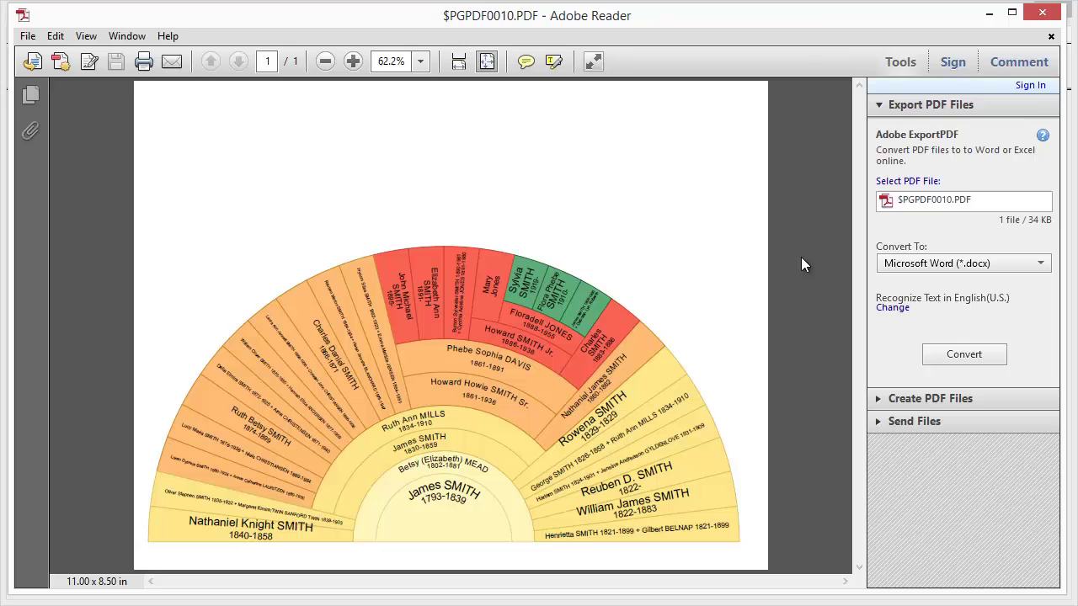
Step: Set the descendant fan style to Full circle and preview it as $PGPDF0011.PDF
{"action": "left_click", "coordinate": [1042, 13]}
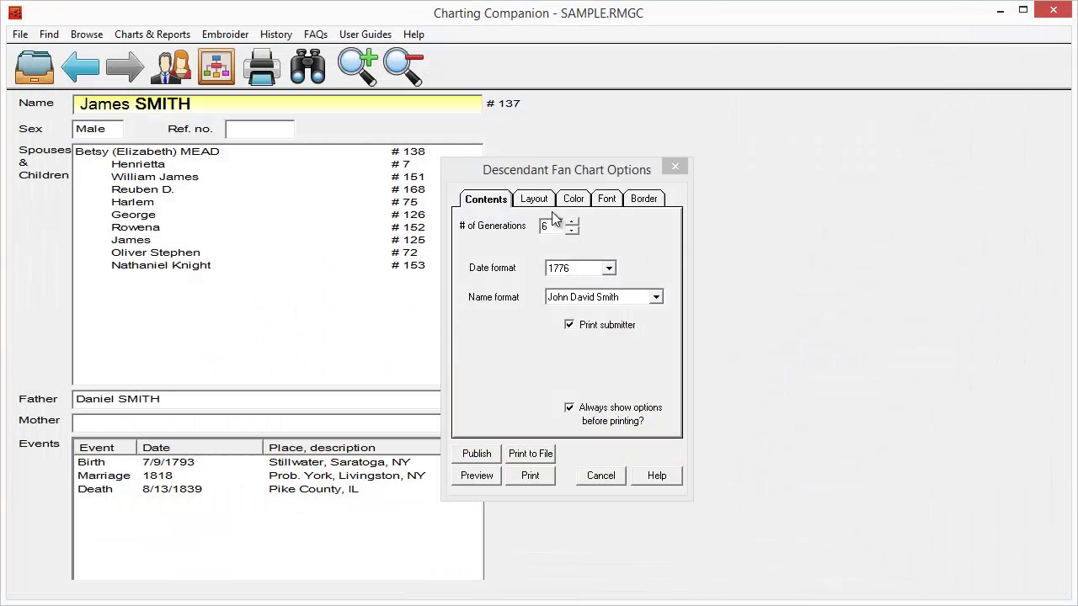
{"action": "left_click", "coordinate": [534, 198]}
{"action": "left_click", "coordinate": [527, 239]}
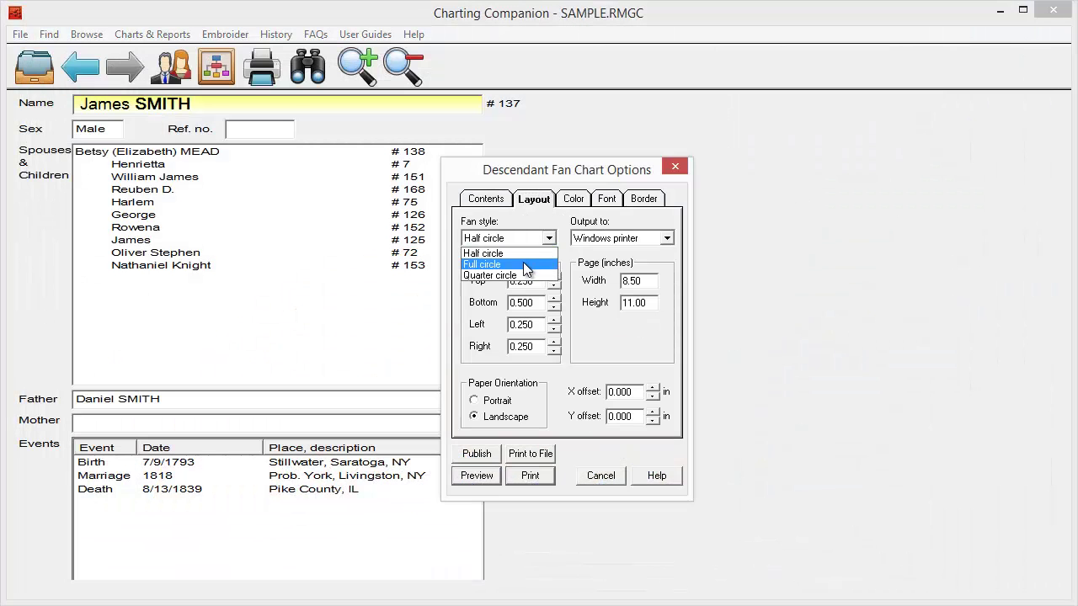
{"action": "left_click", "coordinate": [522, 264]}
{"action": "left_click", "coordinate": [482, 477]}
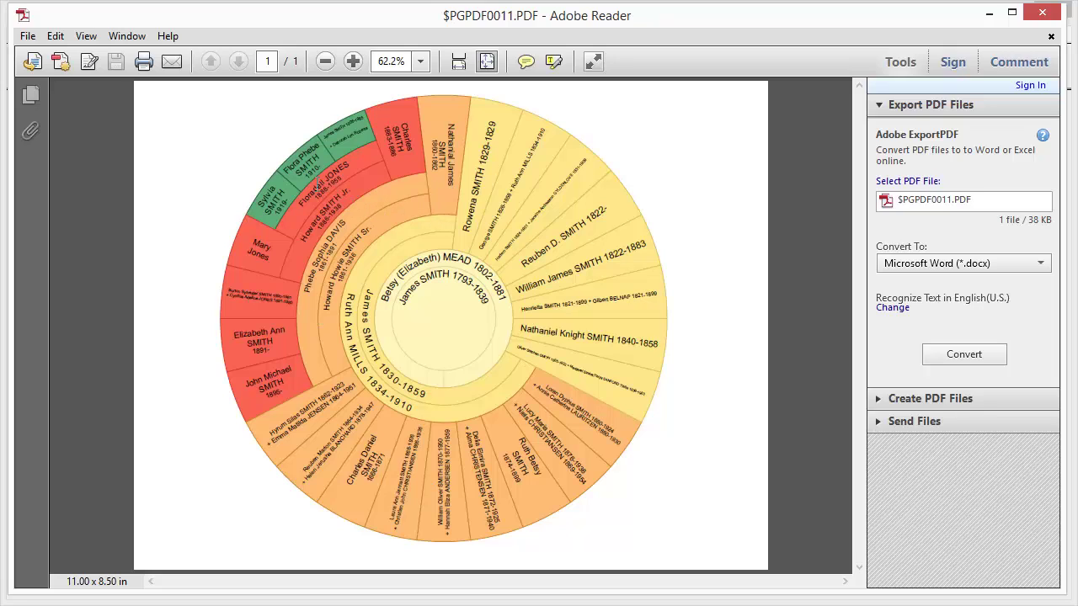
{"action": "left_click", "coordinate": [1043, 12]}
Step: Colour the full-circle descendant fan chart by Lineage and preview the $PGPDF0012.PDF result
{"action": "left_click", "coordinate": [574, 202]}
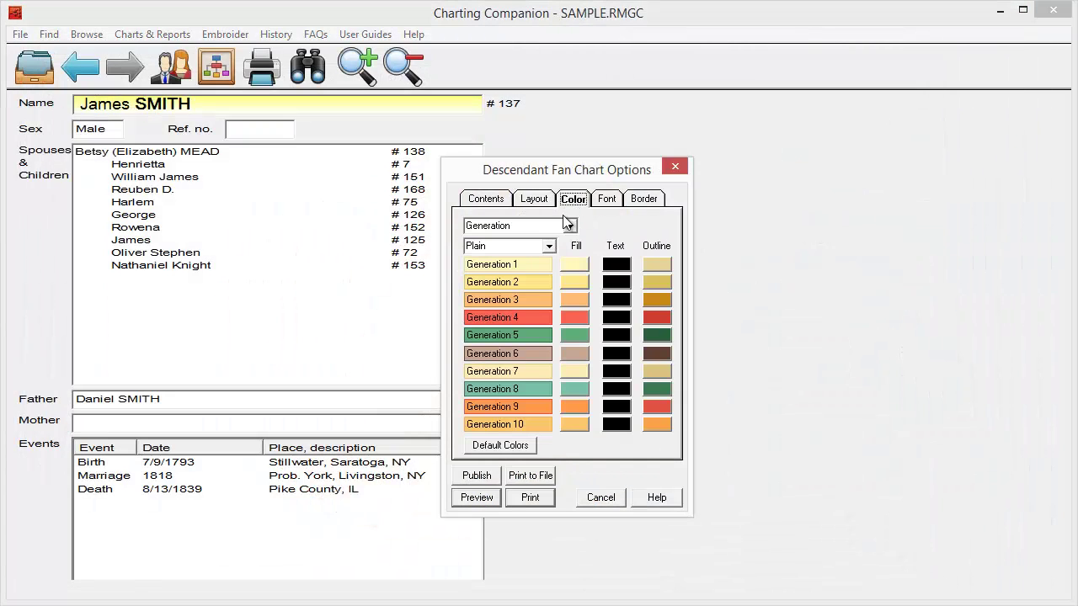
{"action": "left_click", "coordinate": [569, 226]}
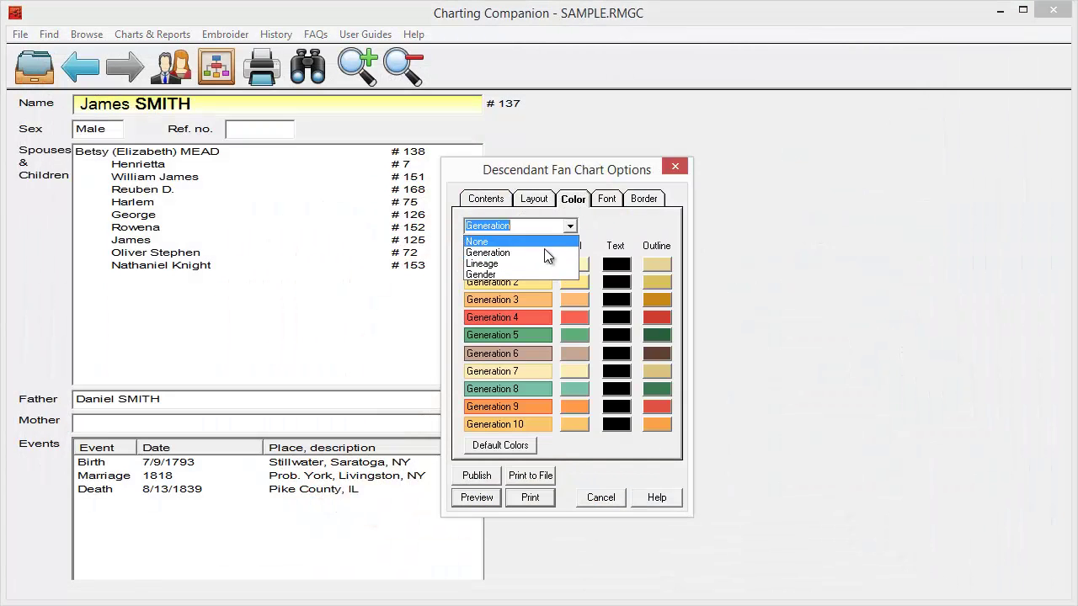
{"action": "left_click", "coordinate": [537, 262]}
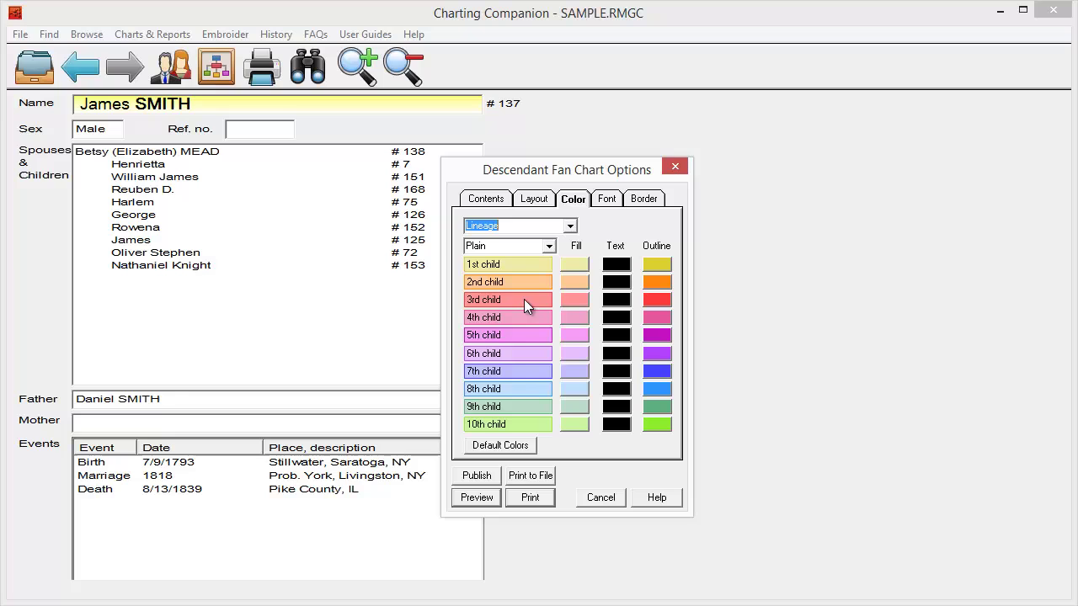
{"action": "left_click", "coordinate": [486, 500]}
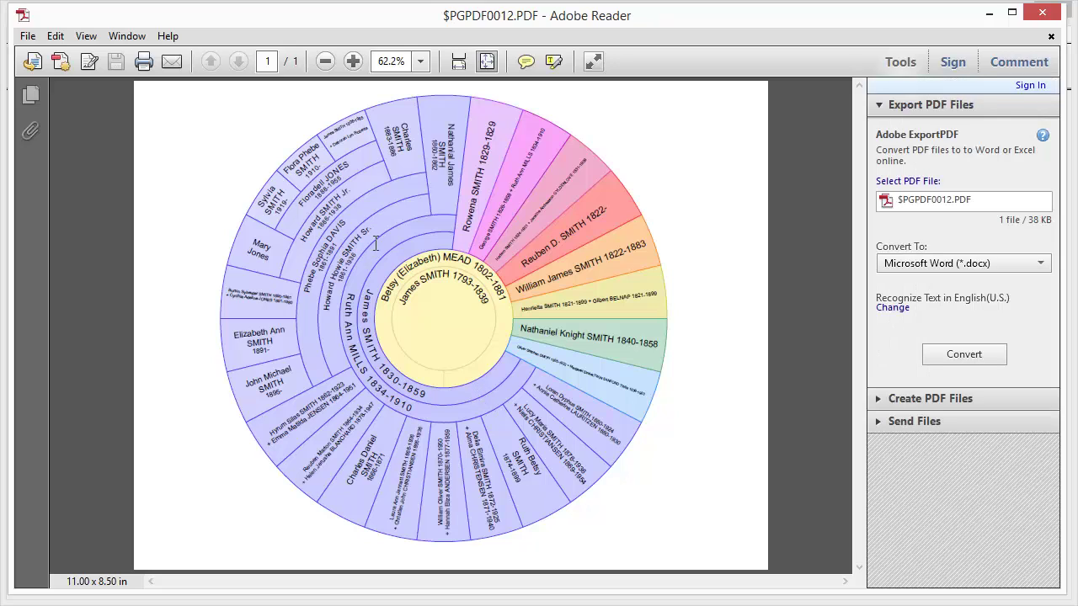
{"action": "left_click", "coordinate": [1042, 15]}
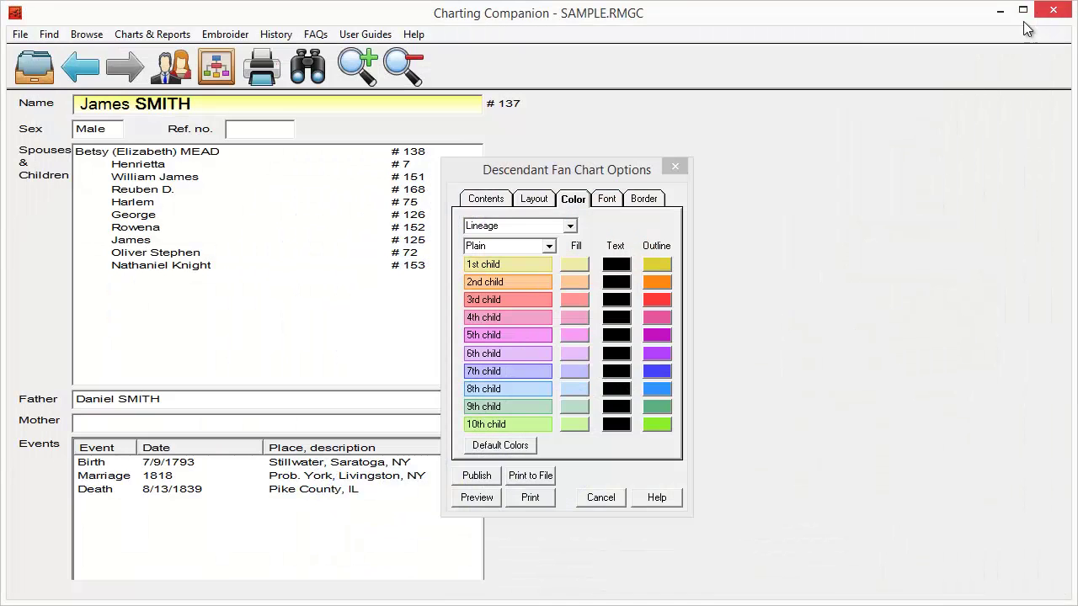
Step: Cancel the Descendant Fan Chart Options dialog, returning to the main window's person record
{"action": "left_click", "coordinate": [592, 497]}
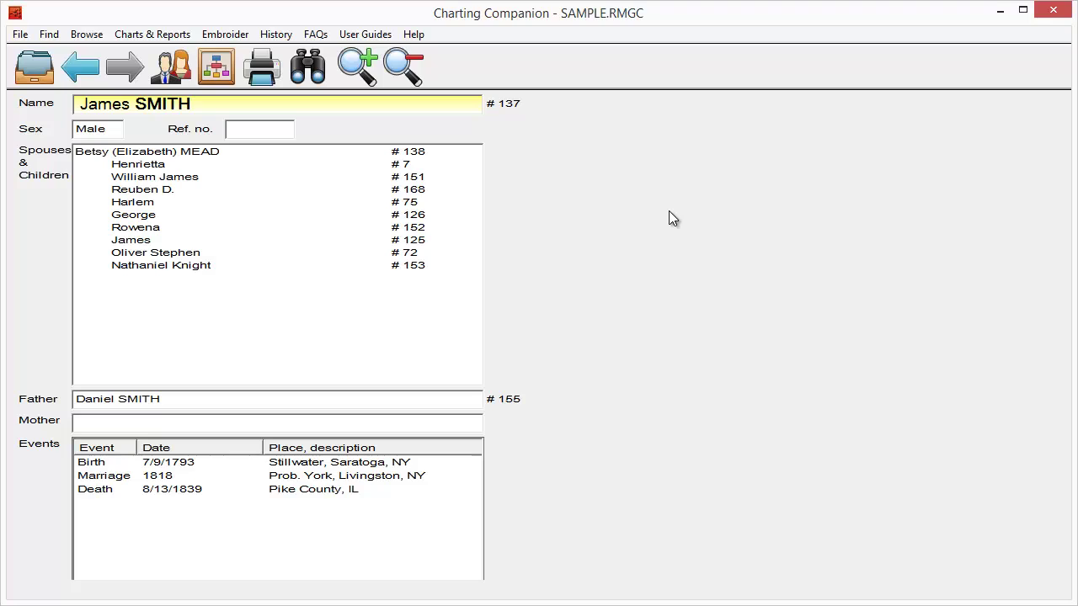